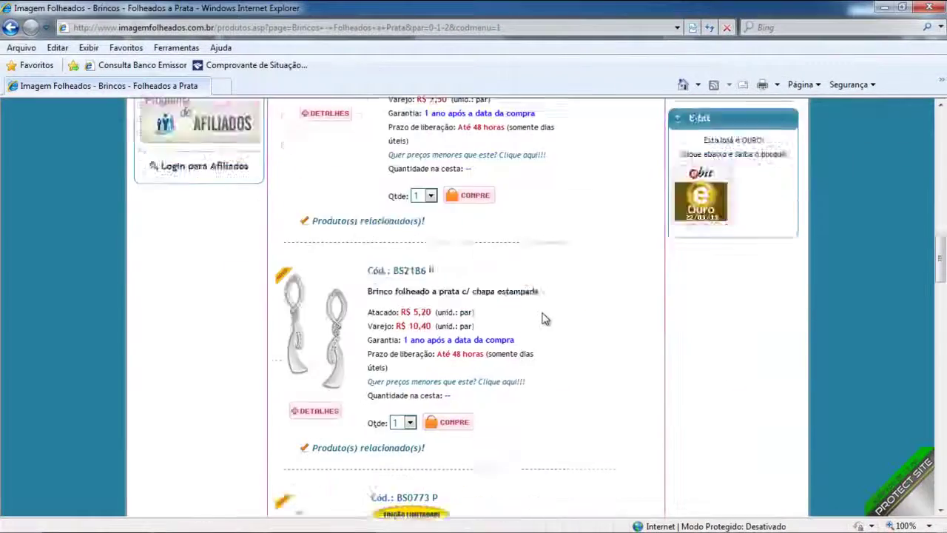
Go to page 2 of the silver-plated earrings and buy the BS2182 P acrylic-rose earring.
scroll(544, 318, down, 10)
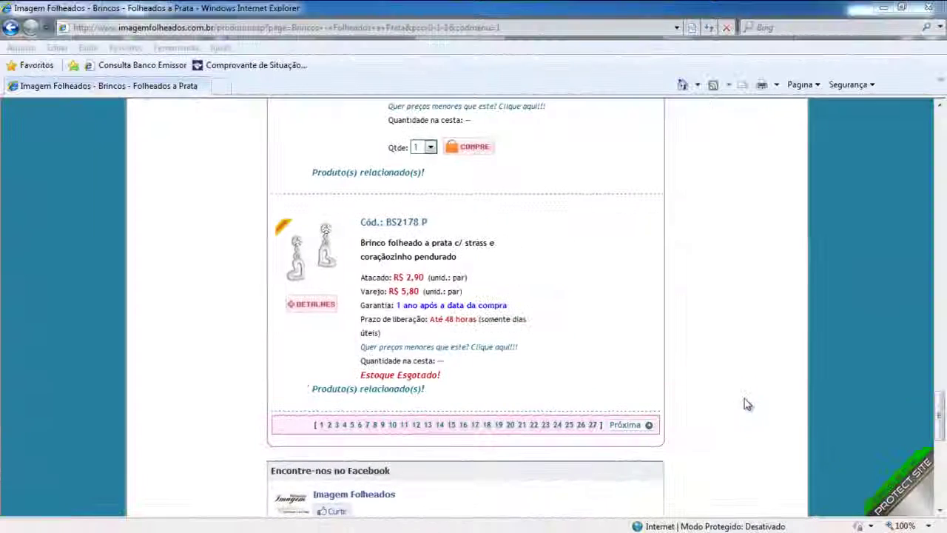
click(626, 425)
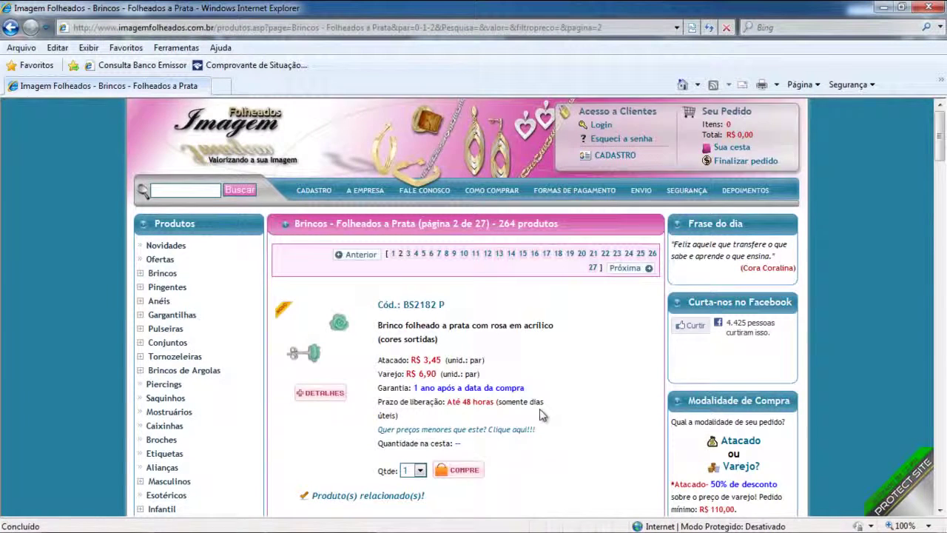
scroll(545, 414, down, 1)
click(467, 406)
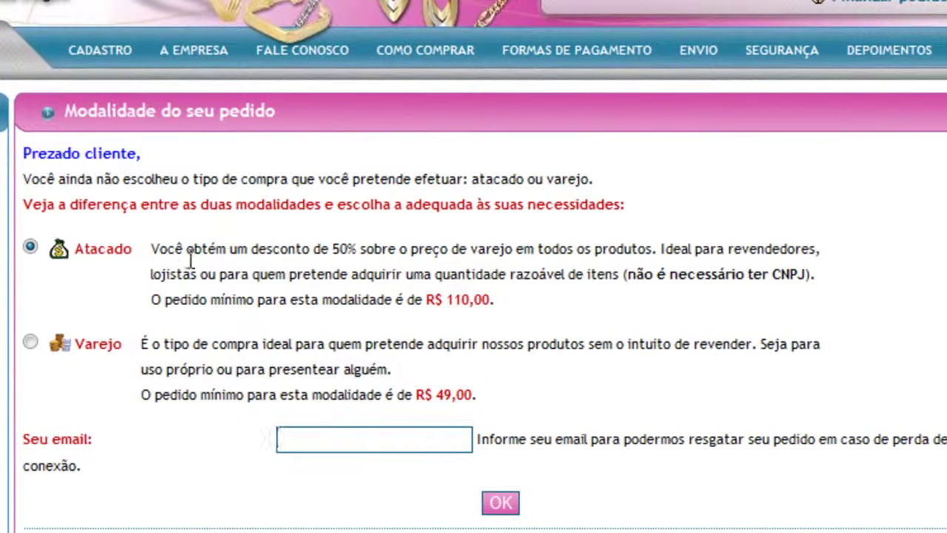
mouse_move(136, 249)
mouse_down()
mouse_move(145, 247)
mouse_move(74, 249)
mouse_up()
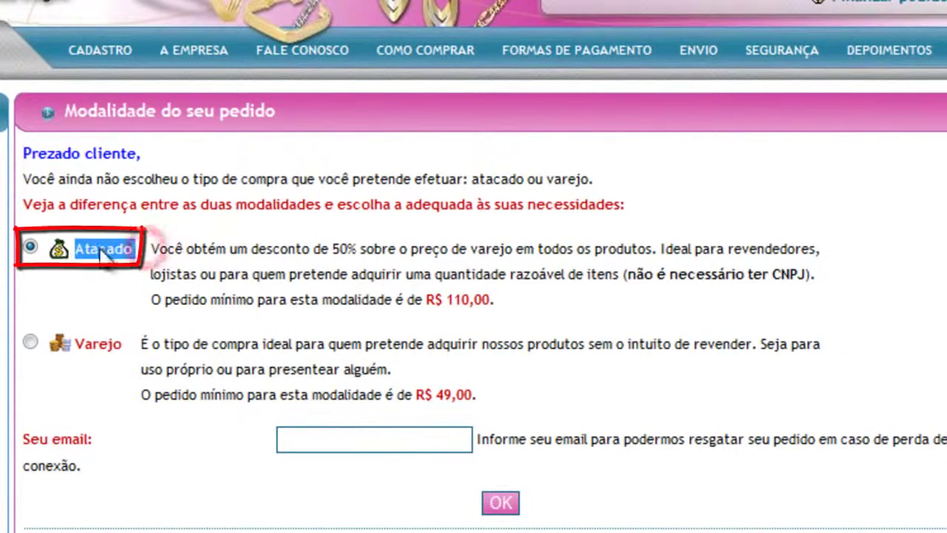
drag(138, 341, 100, 344)
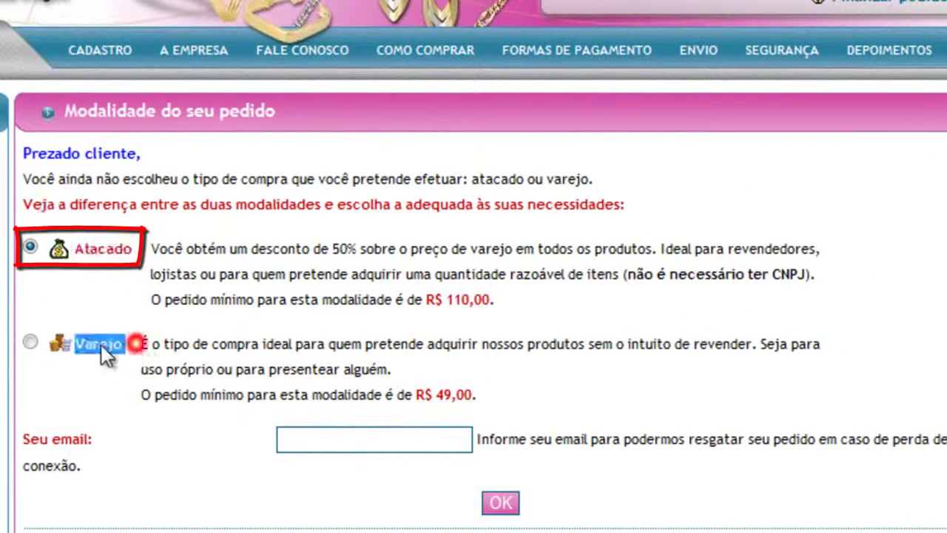
click(503, 342)
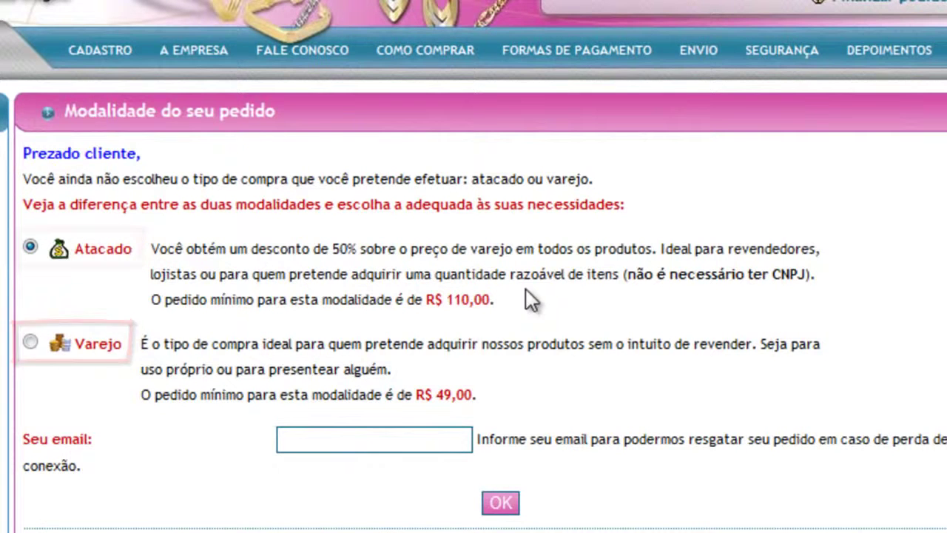
drag(505, 297, 425, 297)
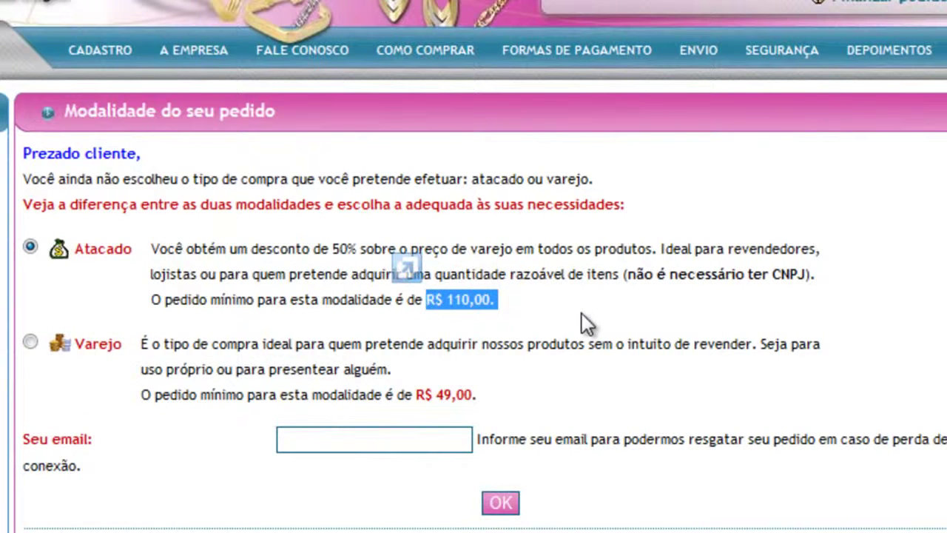
click(582, 313)
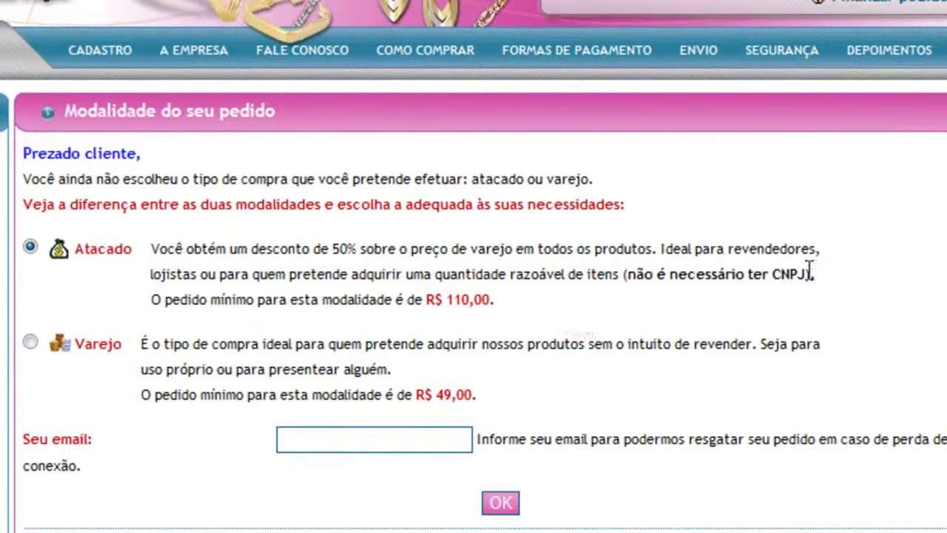
drag(807, 274, 628, 275)
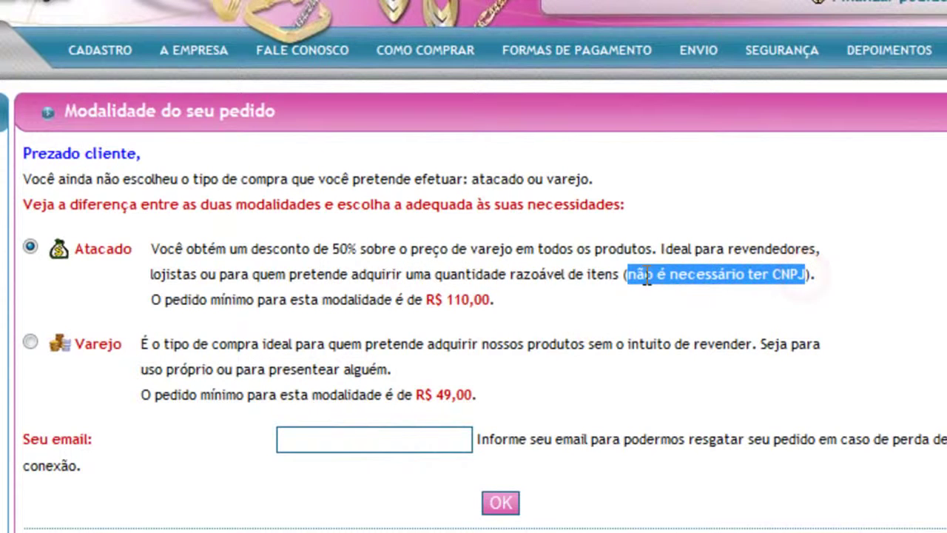
click(680, 346)
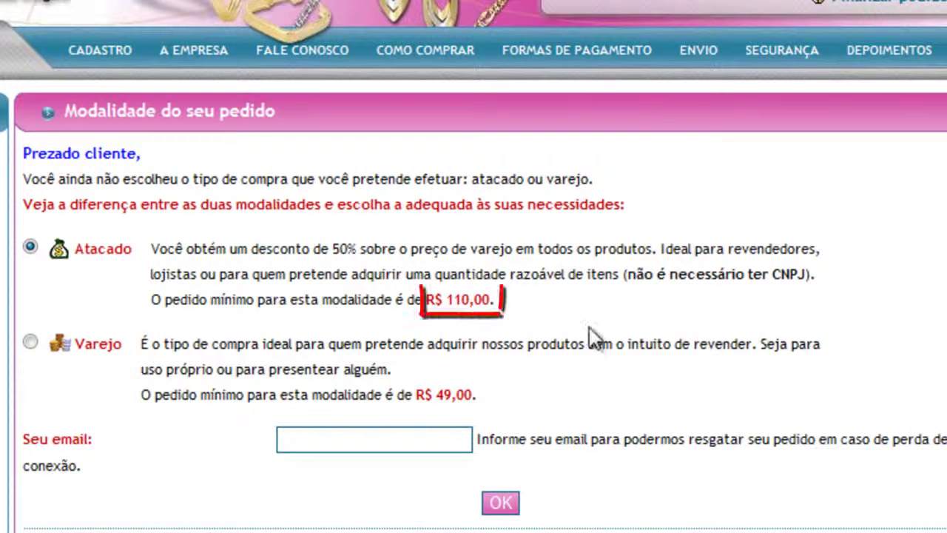
drag(491, 302, 426, 302)
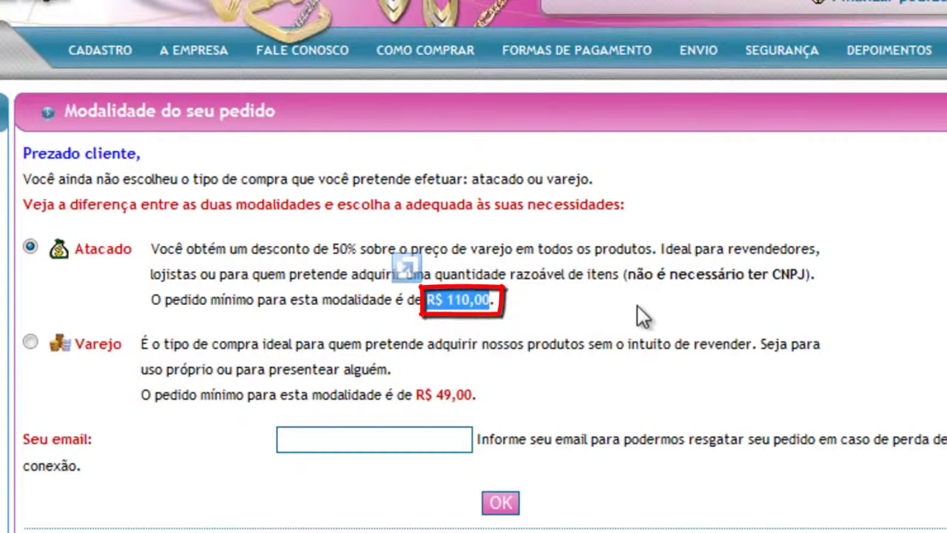
click(637, 308)
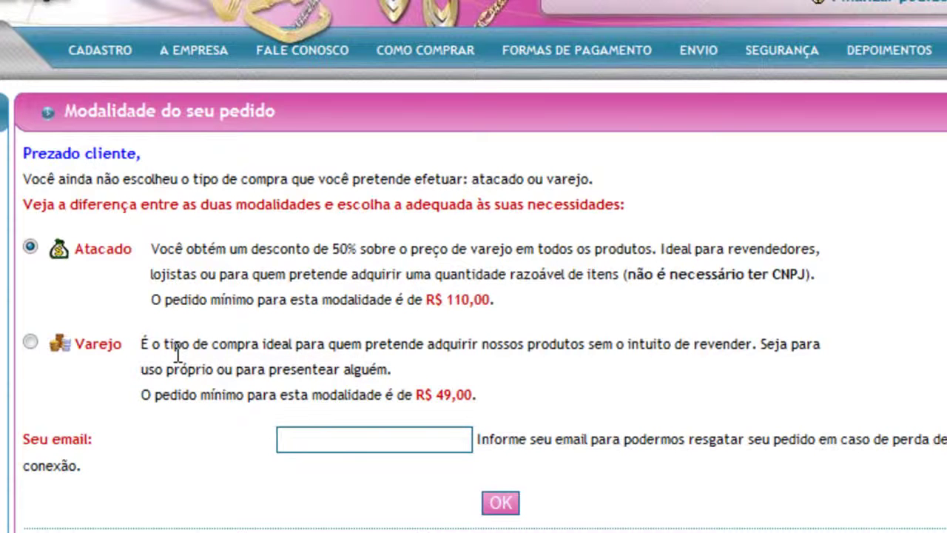
double_click(110, 348)
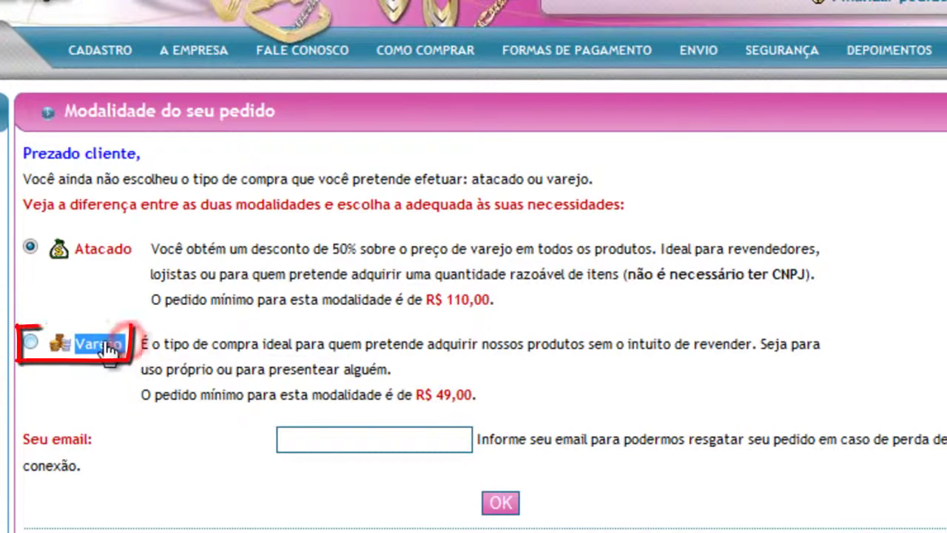
click(401, 352)
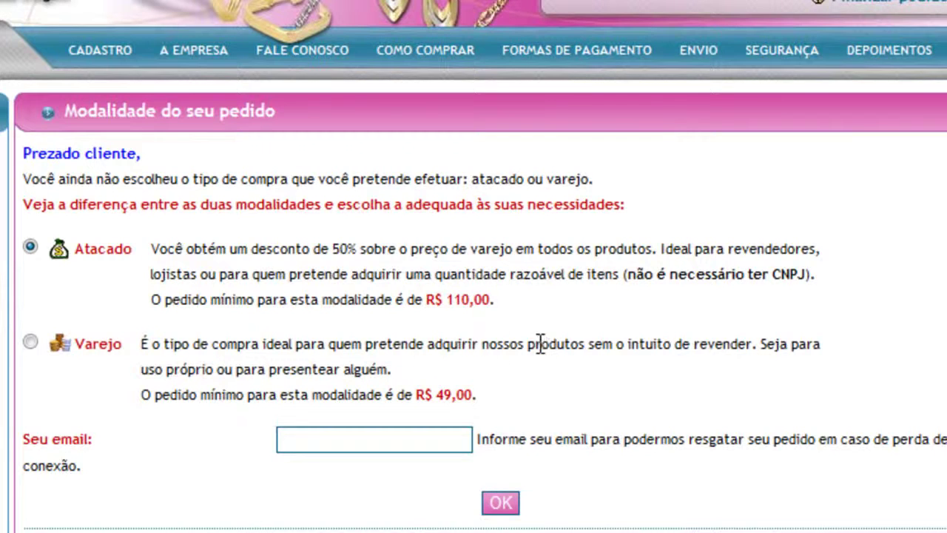
drag(358, 249, 152, 249)
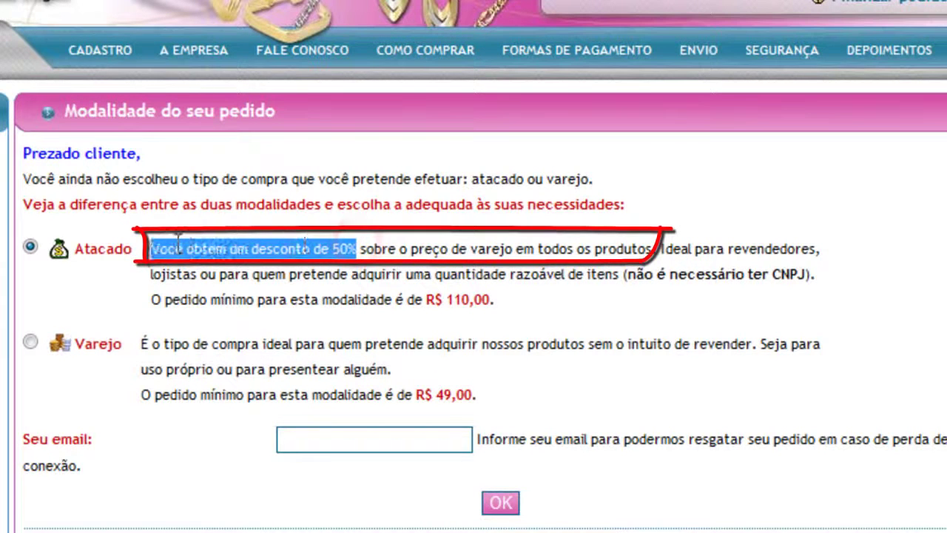
click(677, 319)
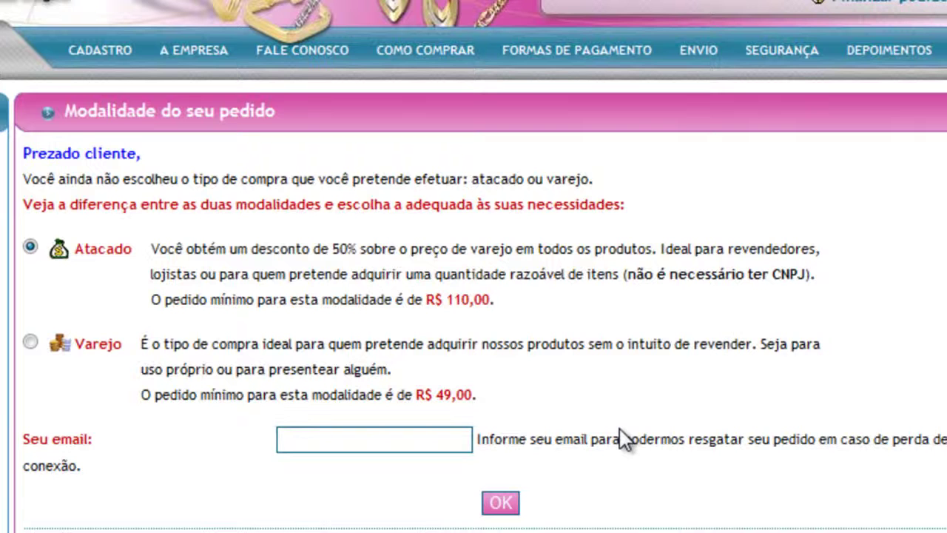
drag(478, 441, 84, 469)
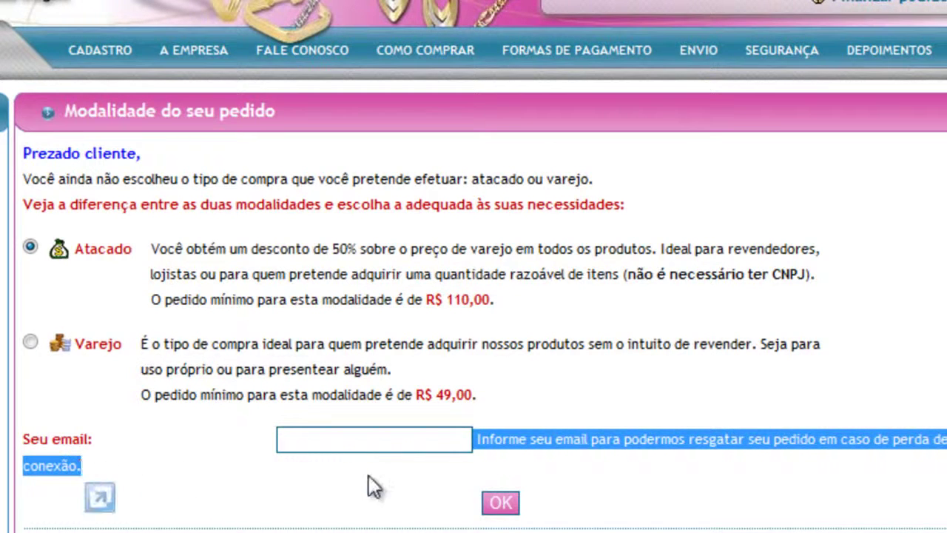
click(372, 444)
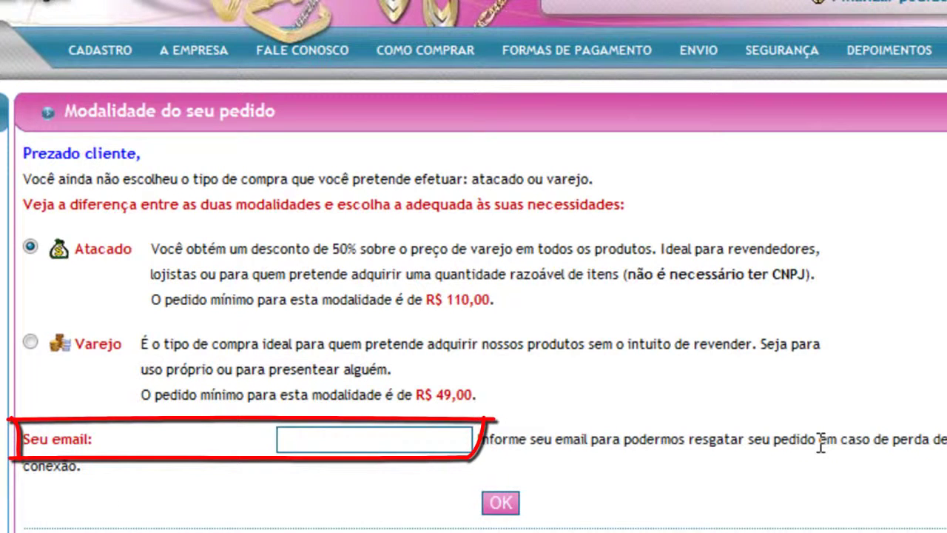
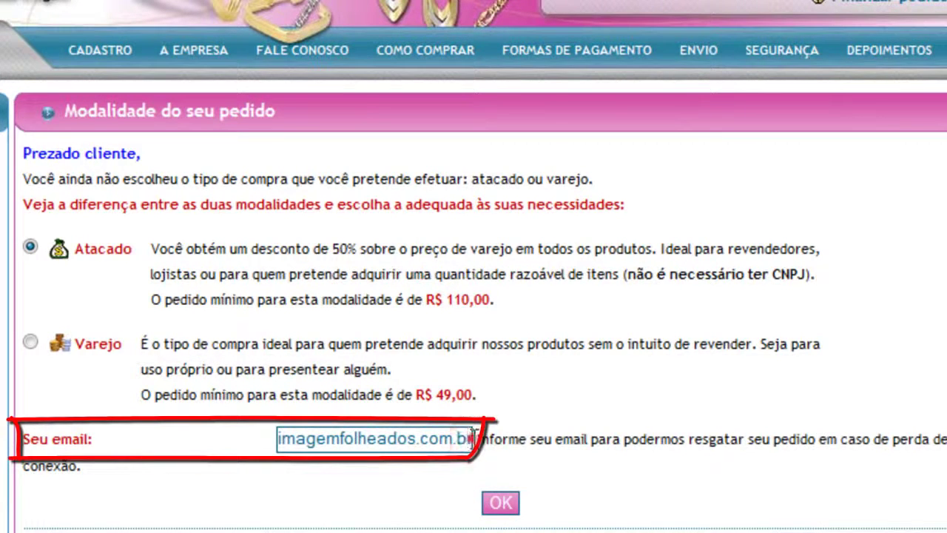
Enter the contact e-mail and confirm the wholesale order, adding the rose earring at R$ 3,45.
triple_click(327, 437)
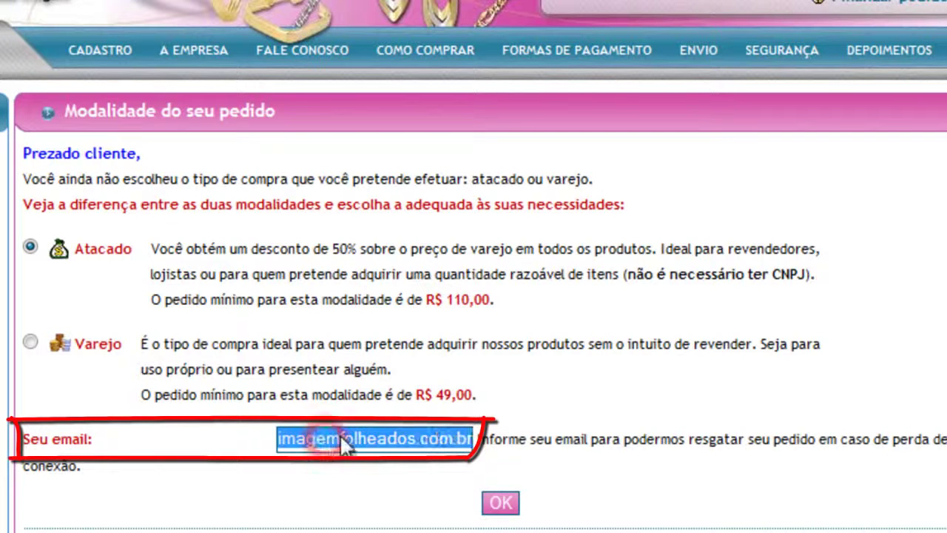
click(433, 437)
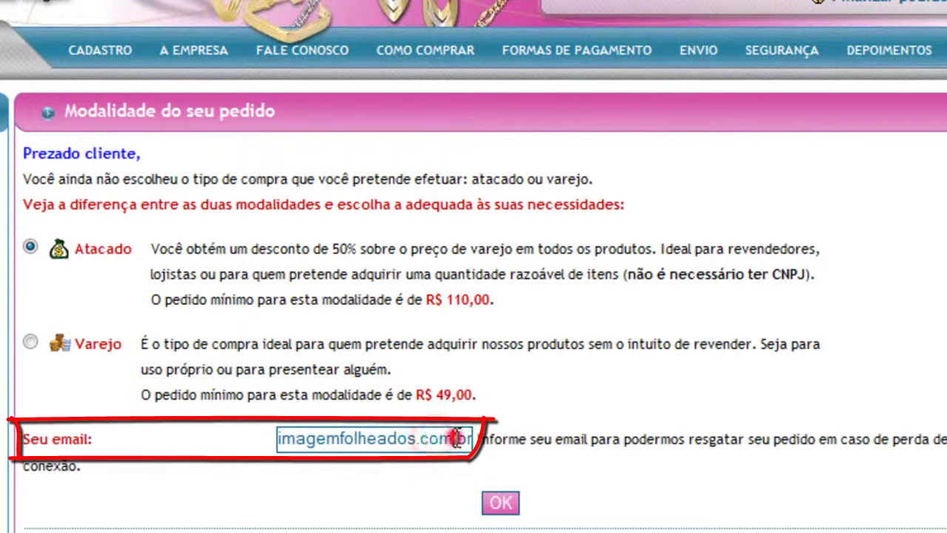
drag(454, 438, 101, 437)
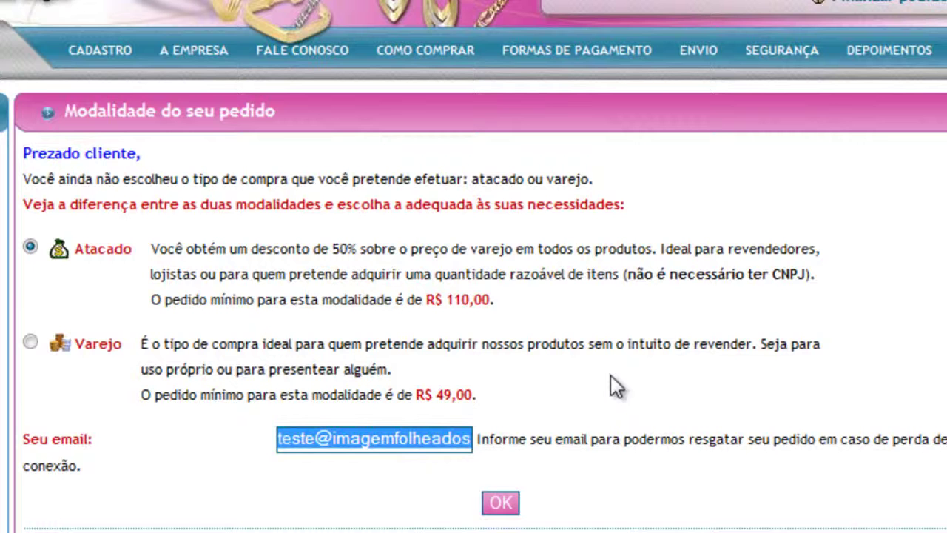
click(581, 426)
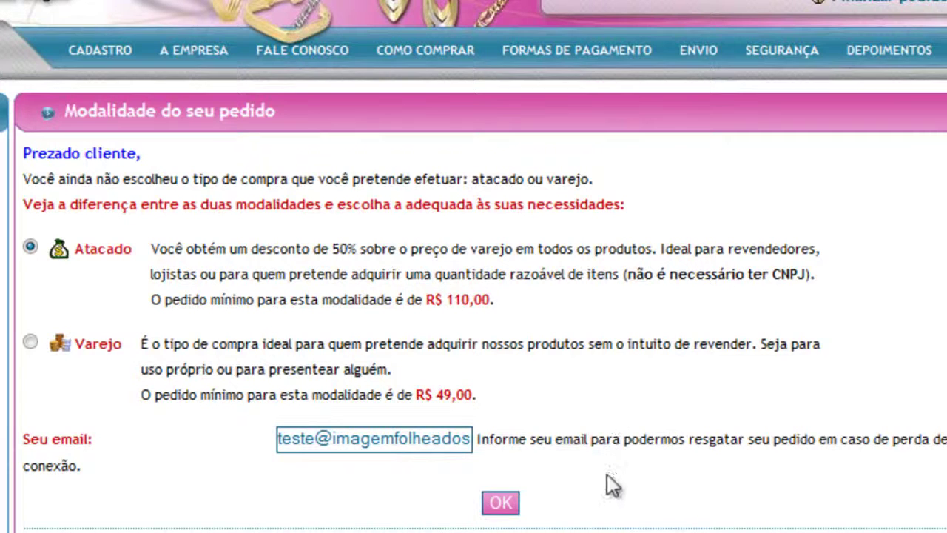
click(500, 504)
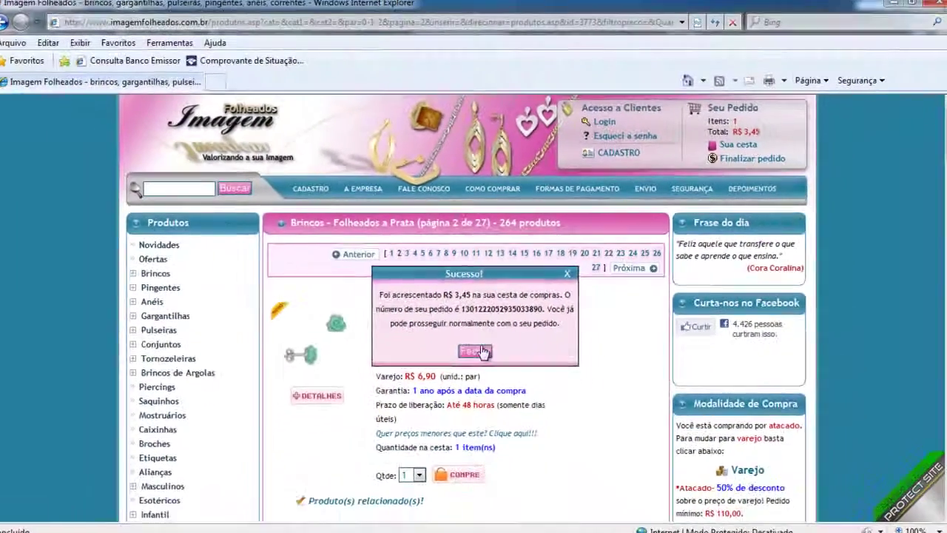
Add the BS2181 P flower earring to the basket at R$ 8,30 wholesale.
click(478, 443)
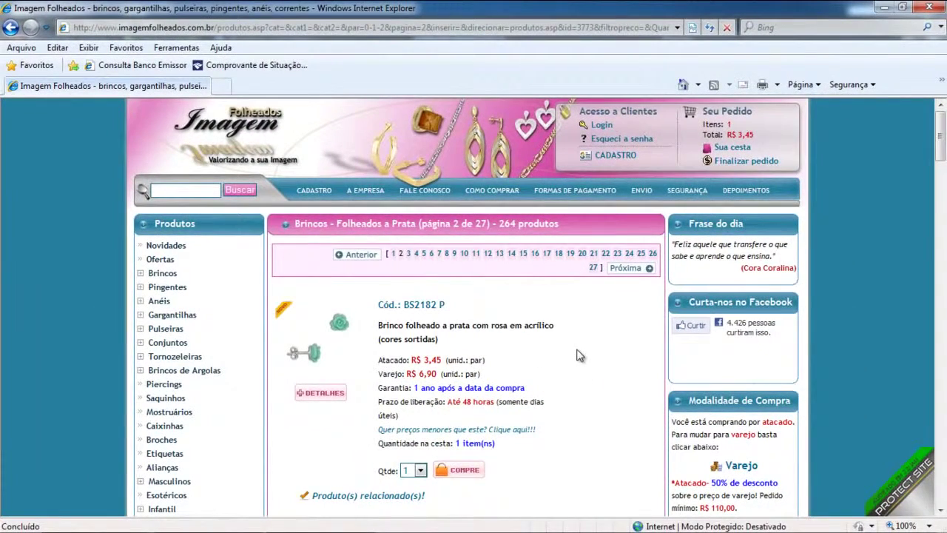
scroll(579, 356, down, 3)
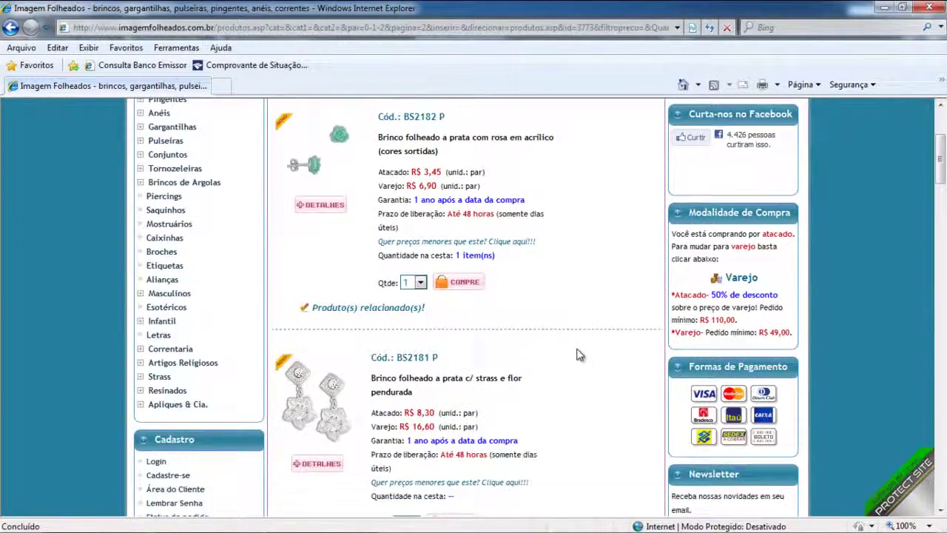
click(455, 461)
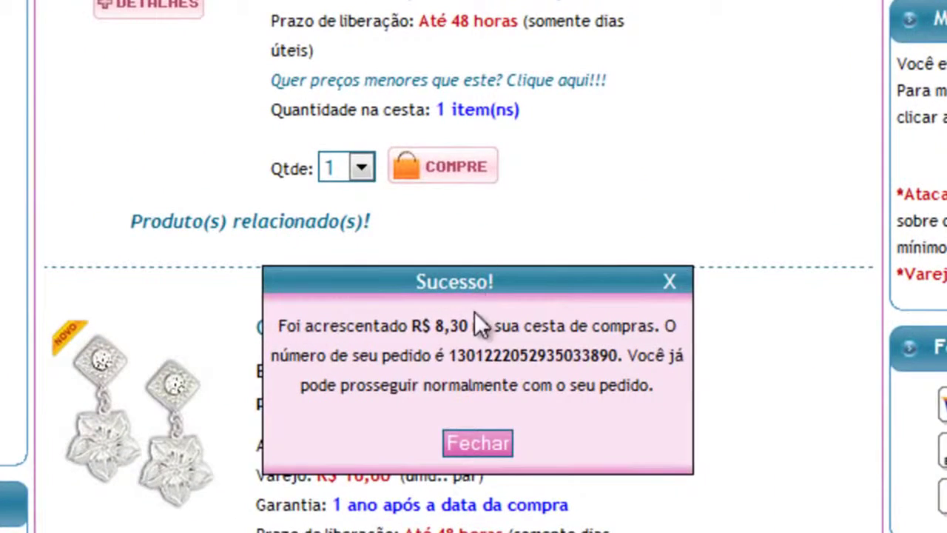
drag(469, 325, 424, 325)
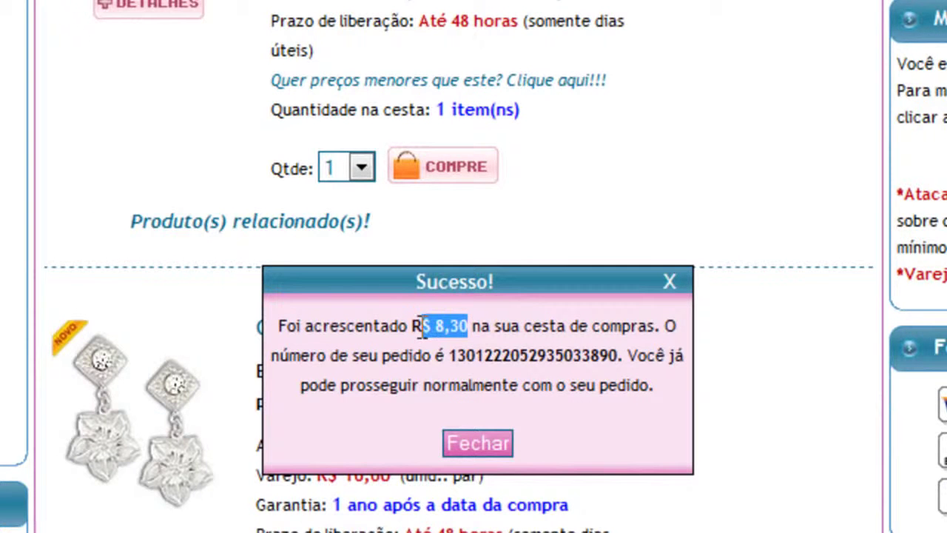
click(481, 443)
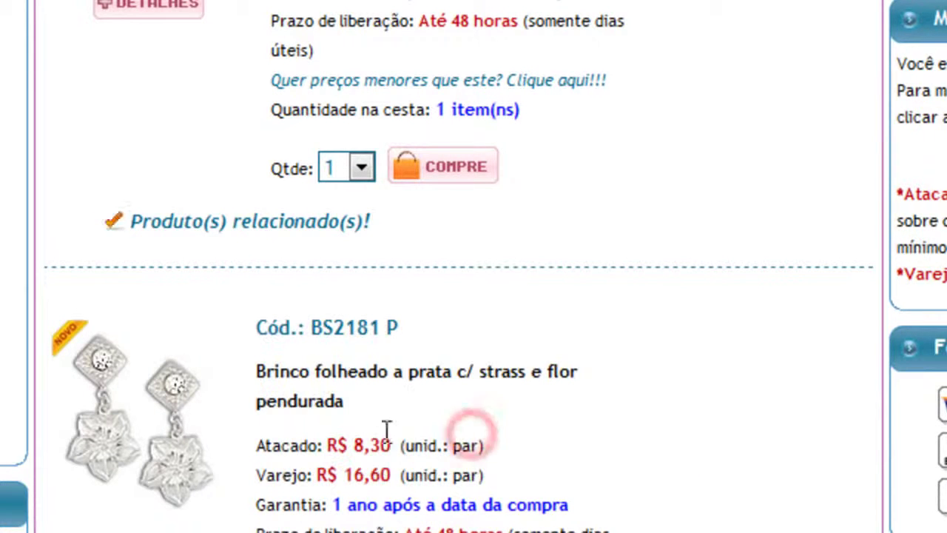
drag(394, 475, 345, 475)
click(547, 469)
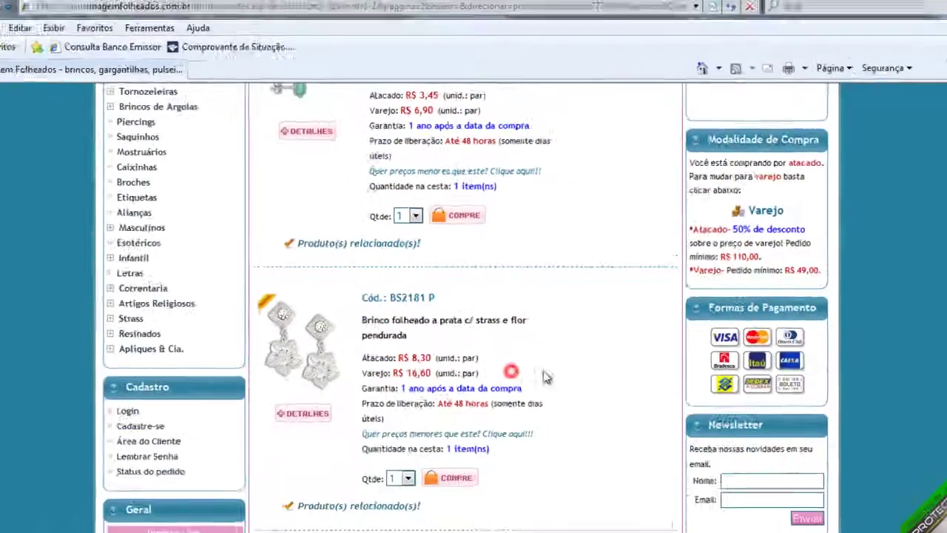
Add 2 of the BS2180 P heart earrings to the basket.
scroll(585, 378, down, 2)
scroll(585, 377, down, 3)
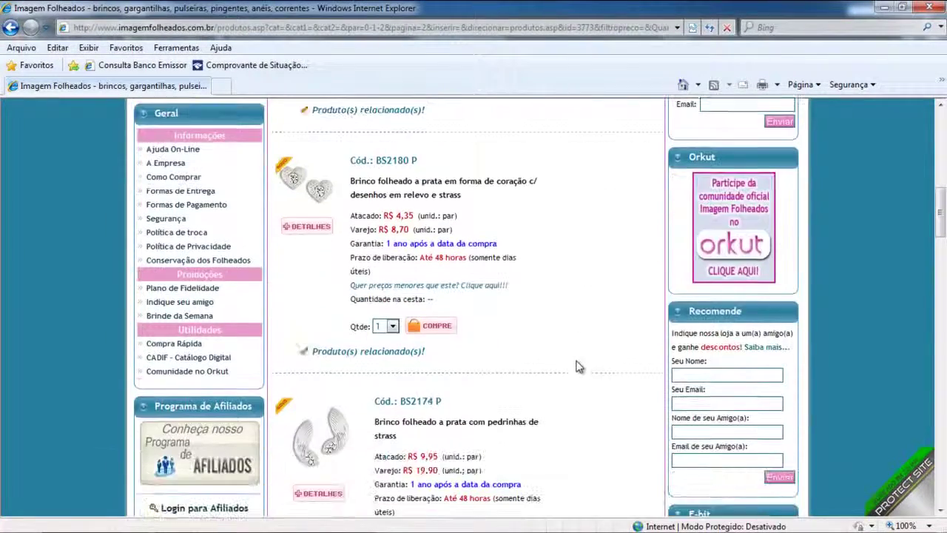
click(393, 327)
click(387, 348)
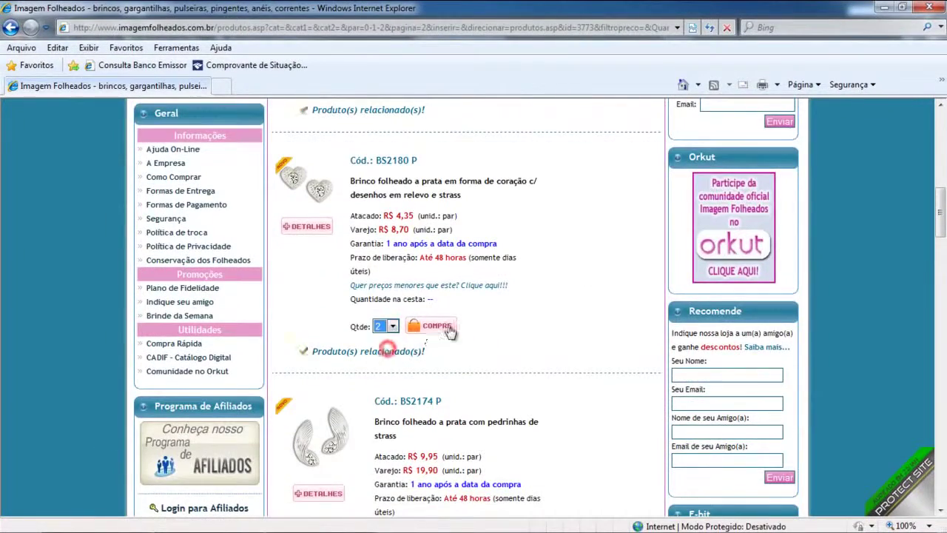
click(437, 326)
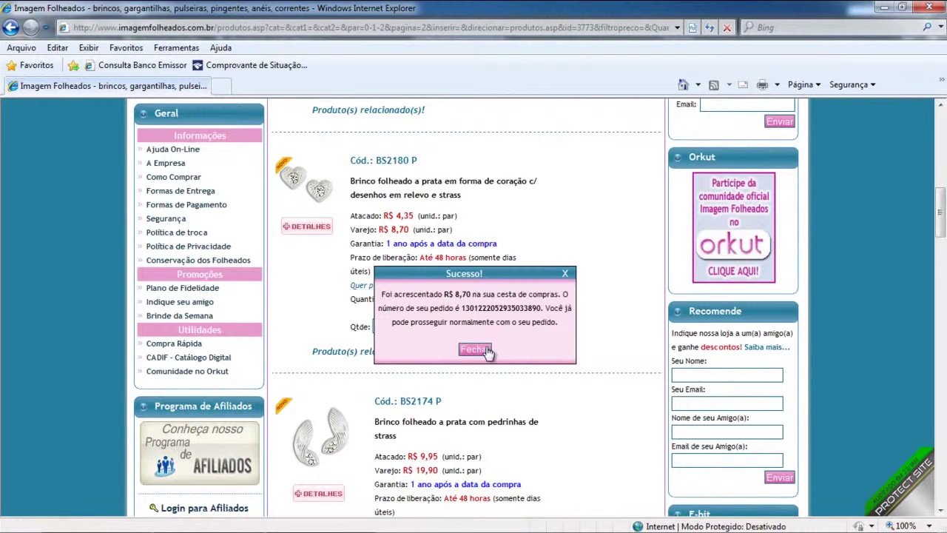
click(476, 349)
Add the BS2174 P strass earring at R$ 9,95, making 4 items totalling R$ 26,05.
scroll(565, 370, down, 3)
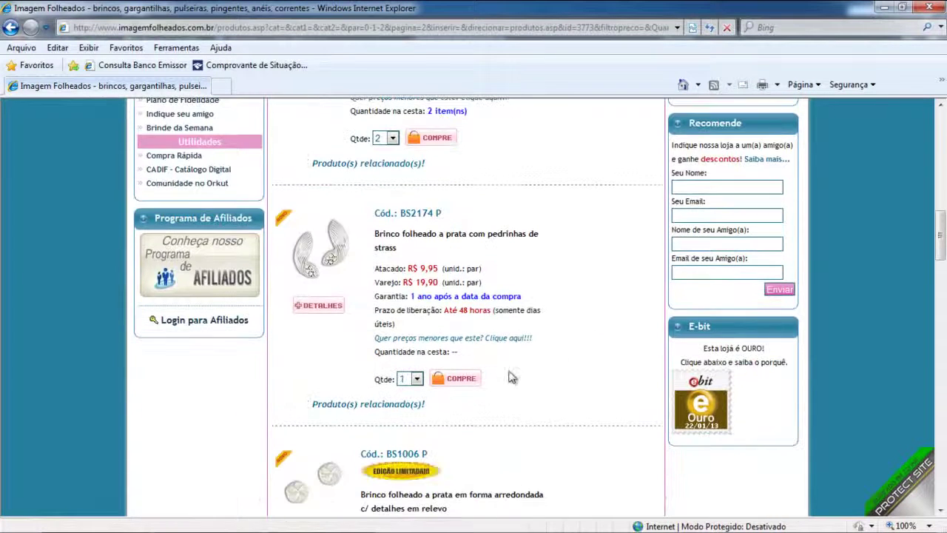
click(465, 380)
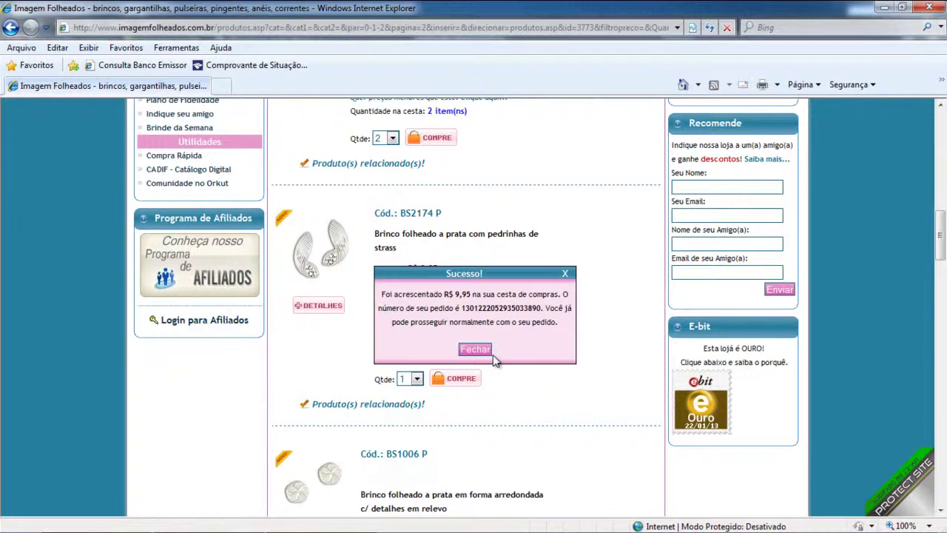
click(477, 351)
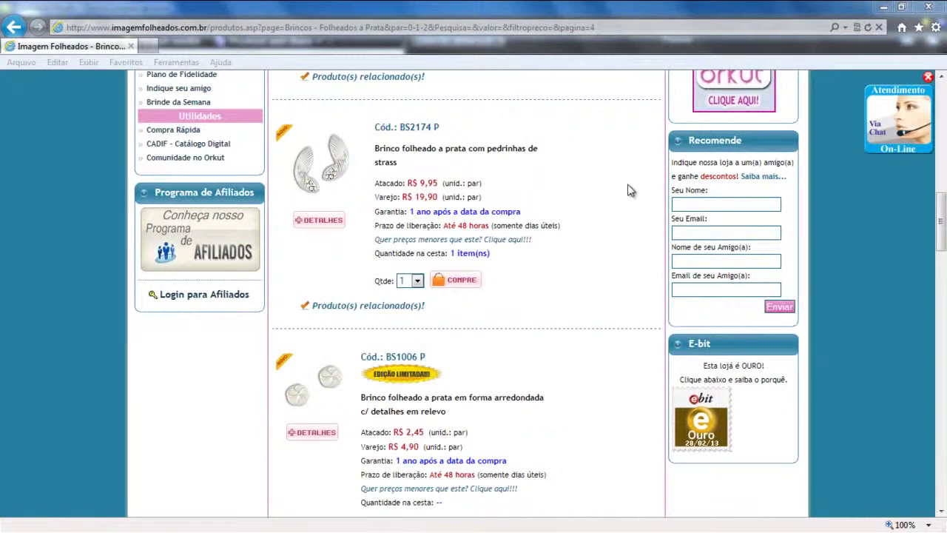
scroll(639, 195, up, 10)
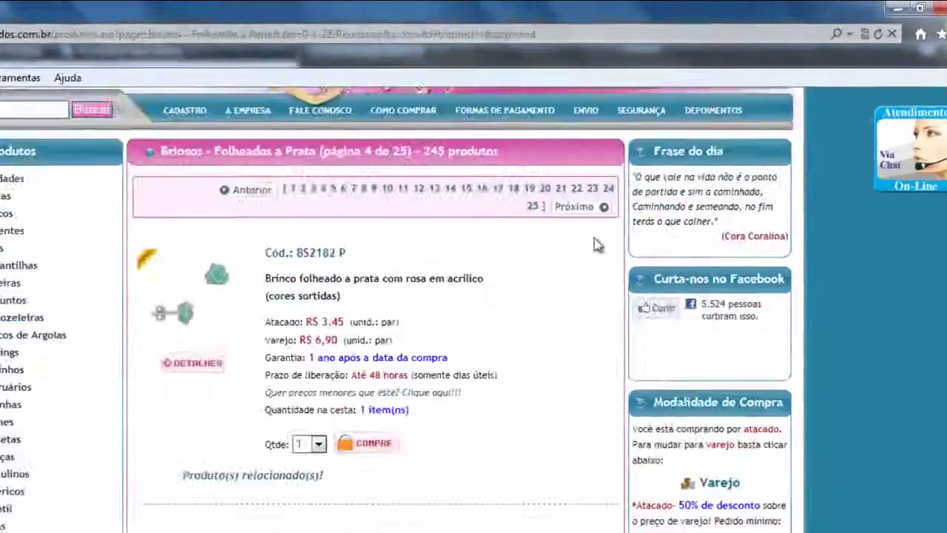
scroll(598, 245, up, 3)
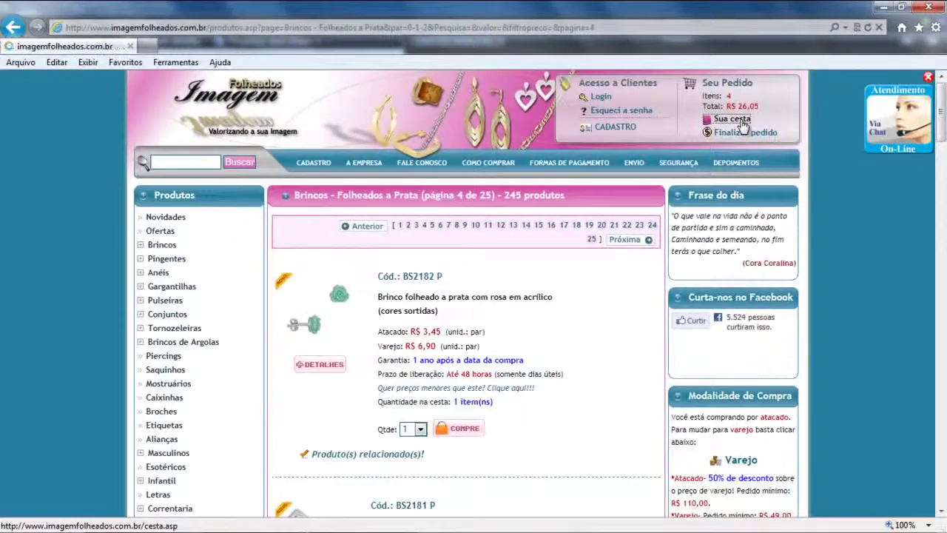
Open the basket and show the product photos of BS2174 P and BS2180 P.
click(743, 122)
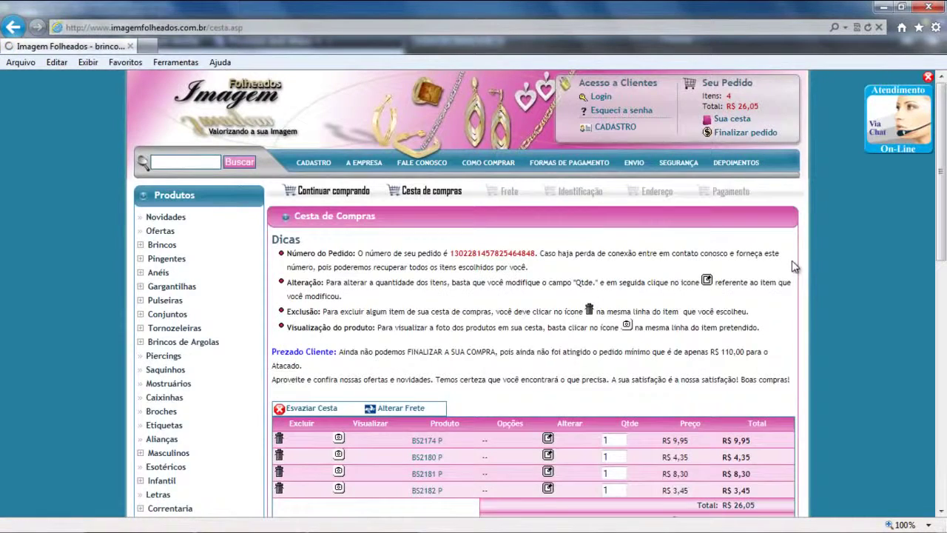
scroll(795, 265, down, 2)
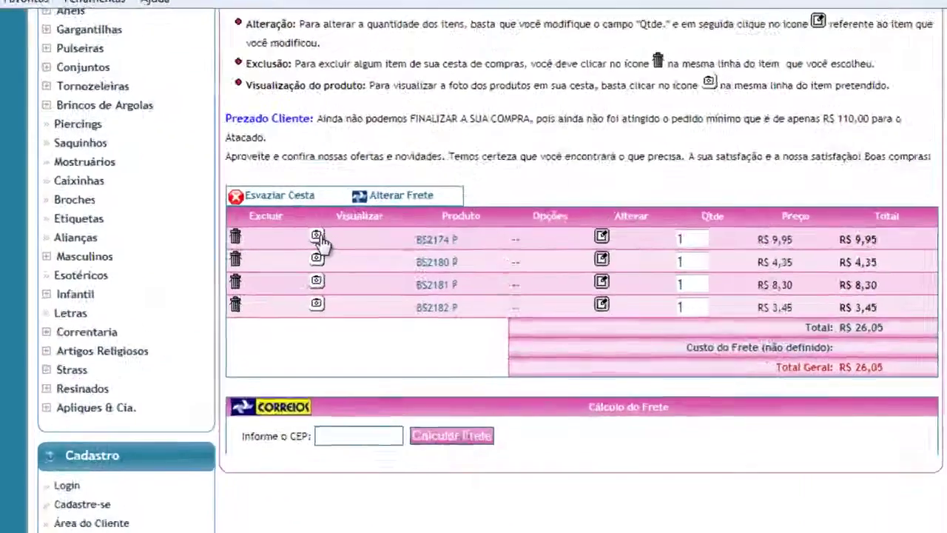
click(340, 237)
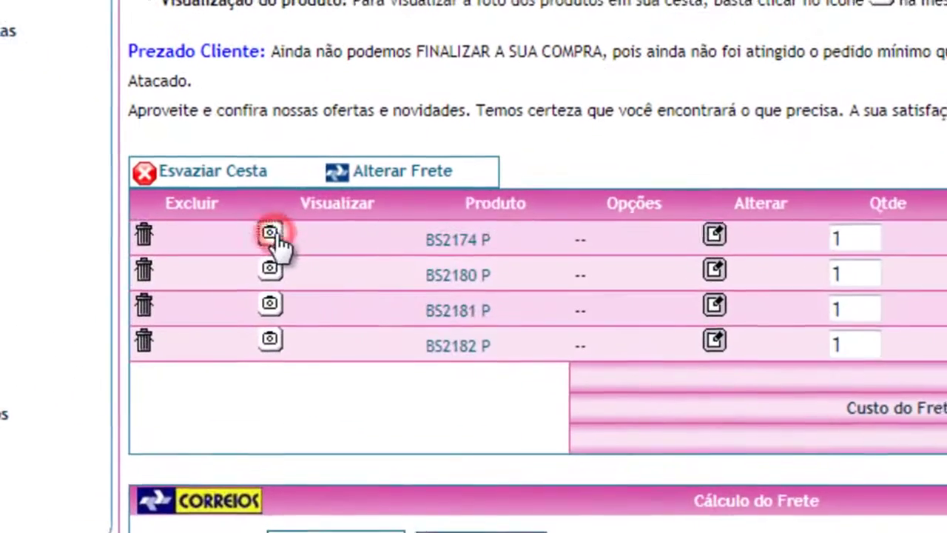
click(249, 416)
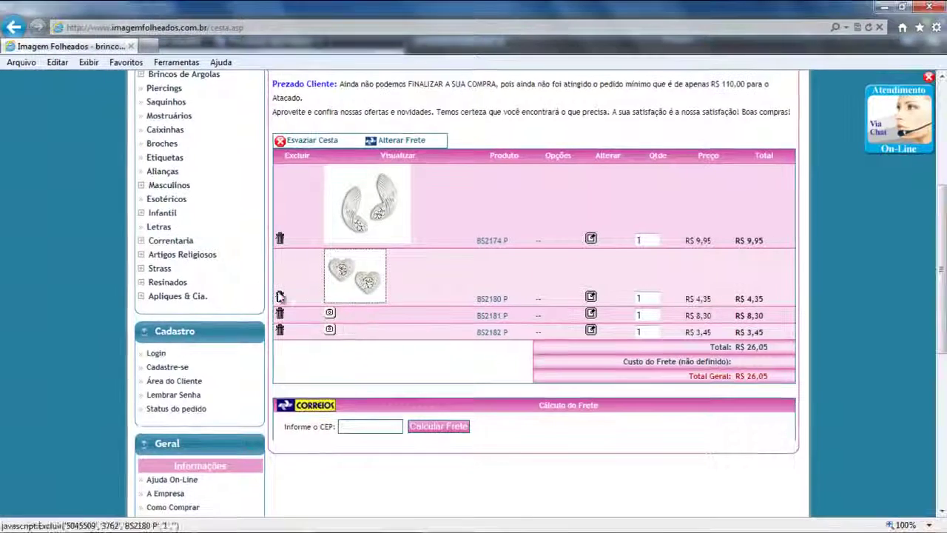
Change the BS2174 P quantity to 2 (R$ 19,90), raising the basket total to R$ 36,00.
click(370, 287)
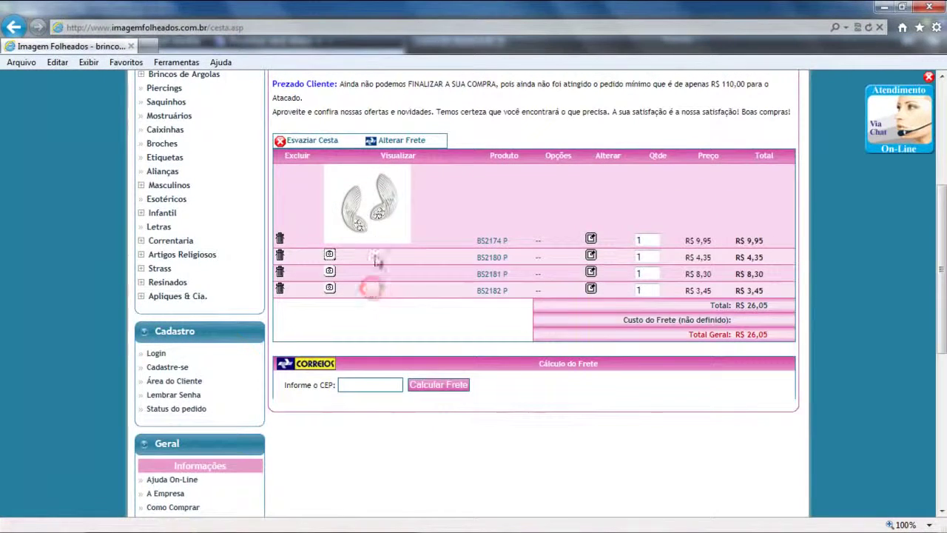
double_click(641, 170)
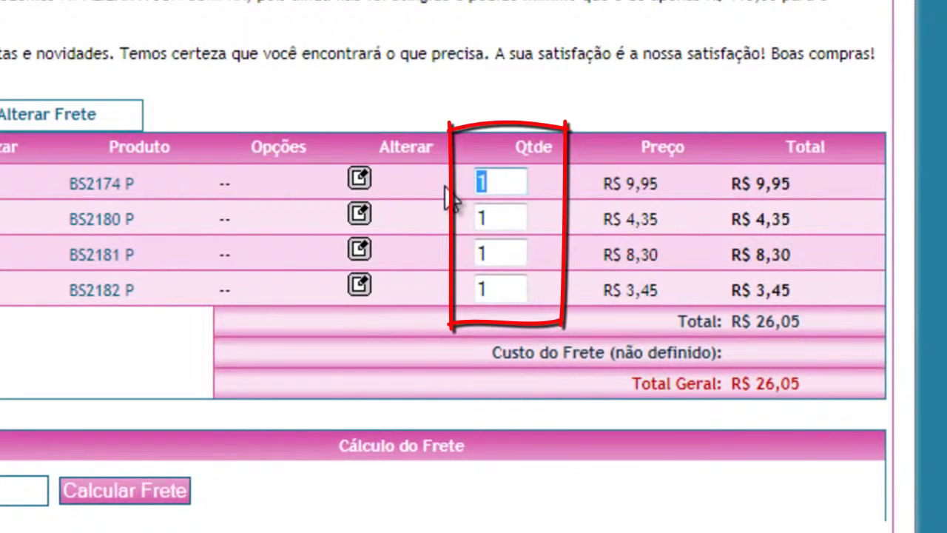
text(2)
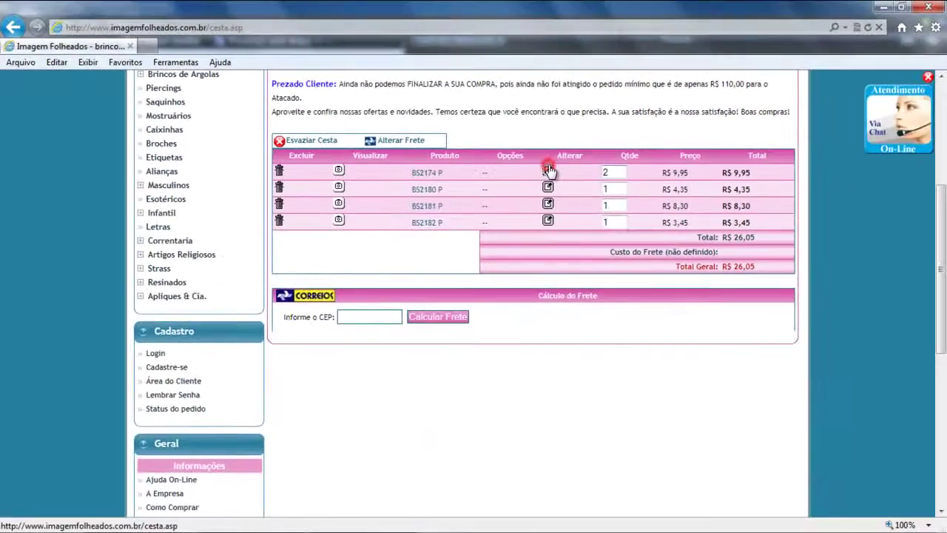
click(548, 170)
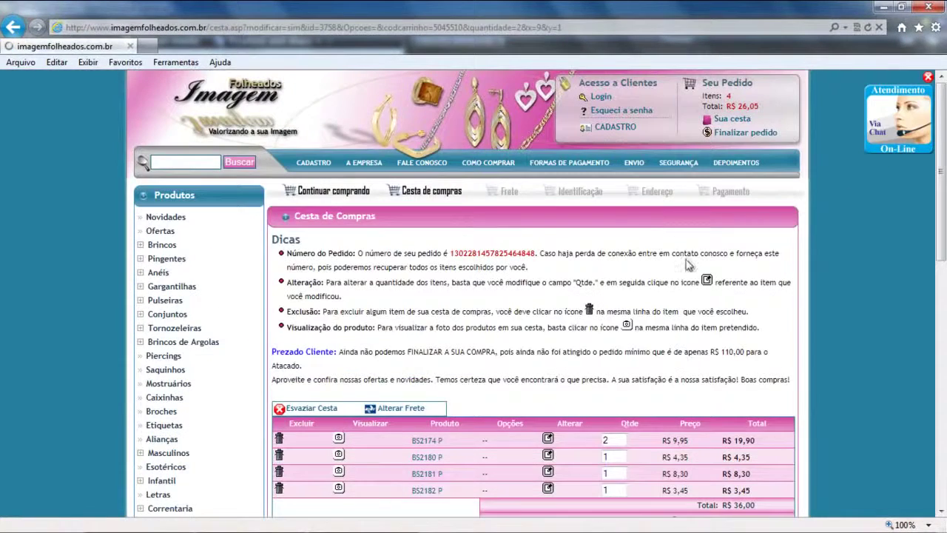
scroll(686, 264, down, 3)
click(687, 264)
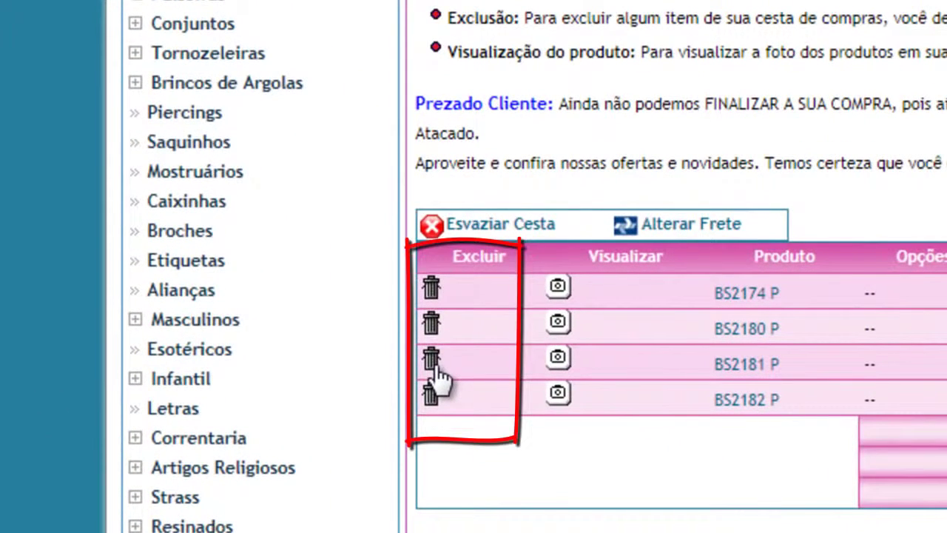
Delete the BS2181 P earrings from the basket, leaving a total of R$ 27,70.
click(433, 363)
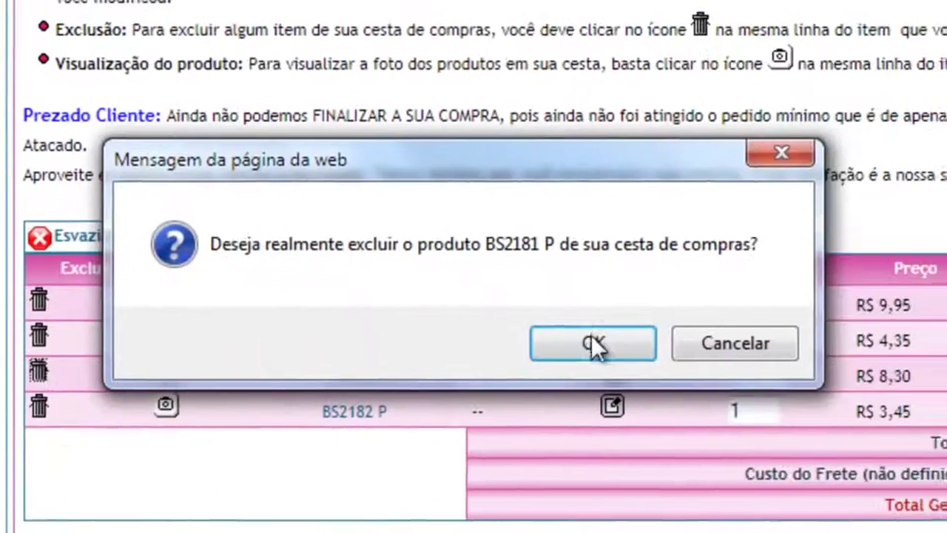
click(592, 339)
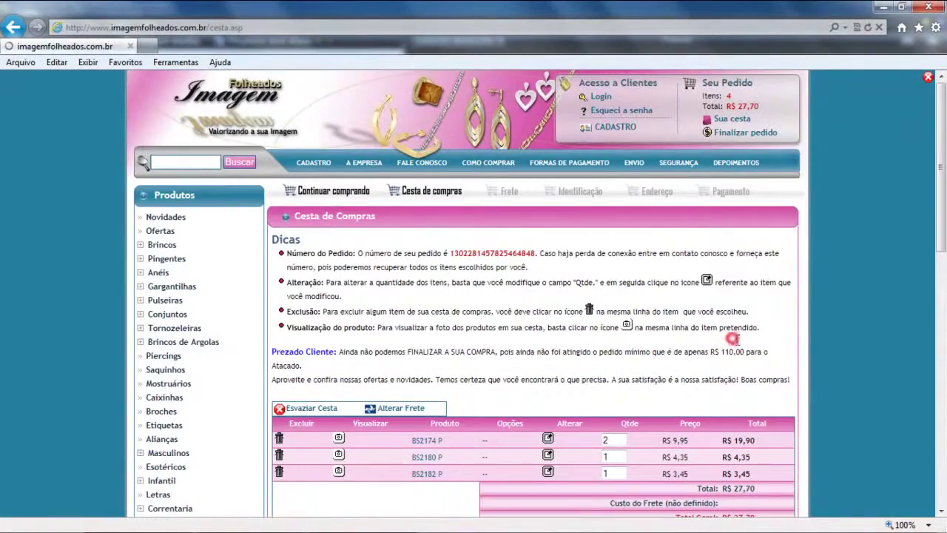
scroll(736, 340, down, 3)
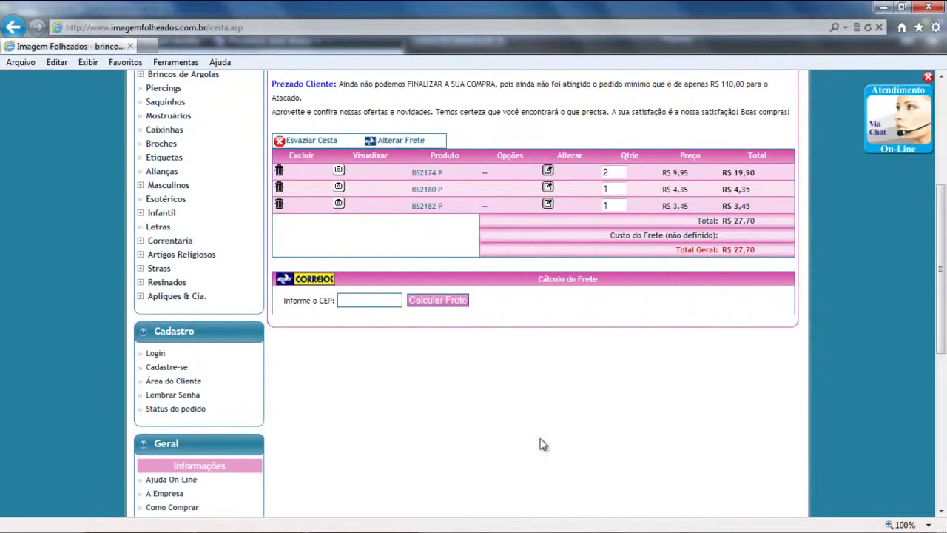
drag(943, 336, 943, 255)
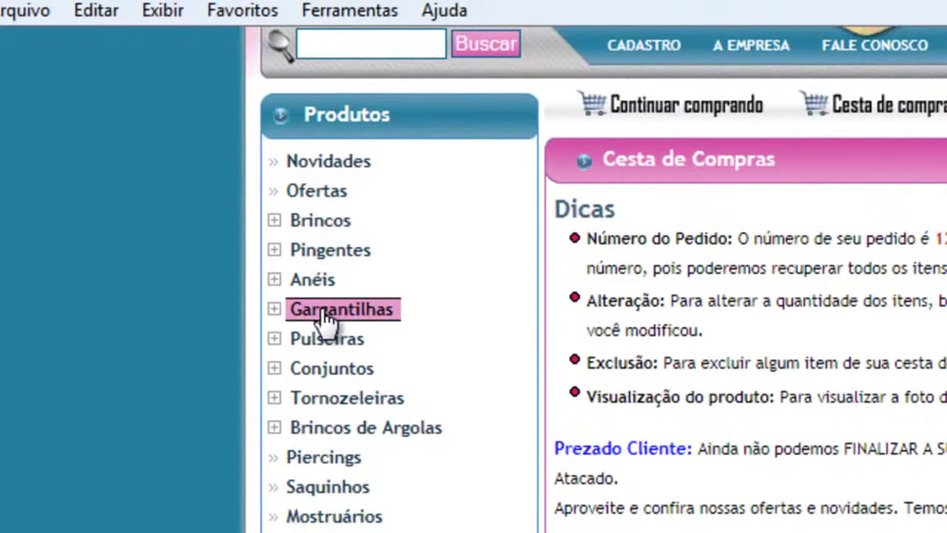
Open the Folheadas a Ouro necklace listing under Gargantilhas.
click(278, 310)
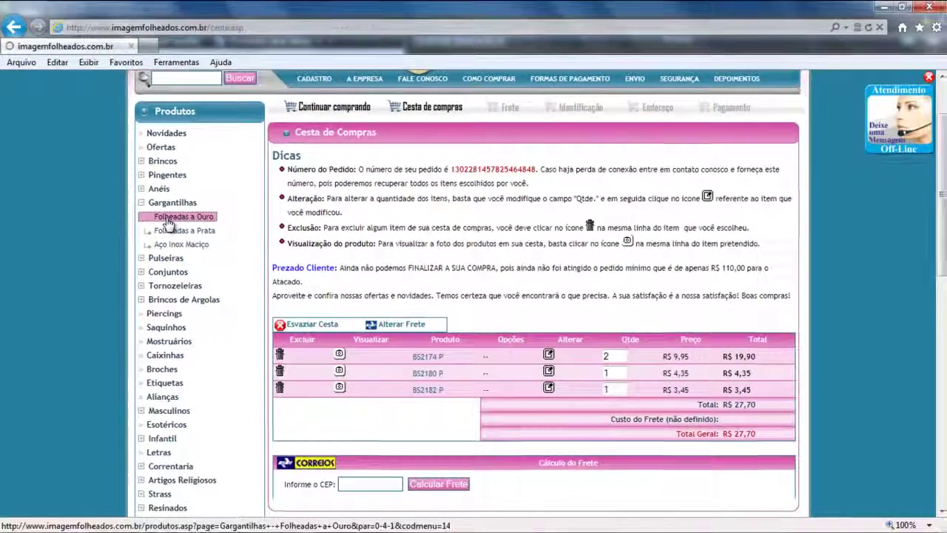
click(244, 263)
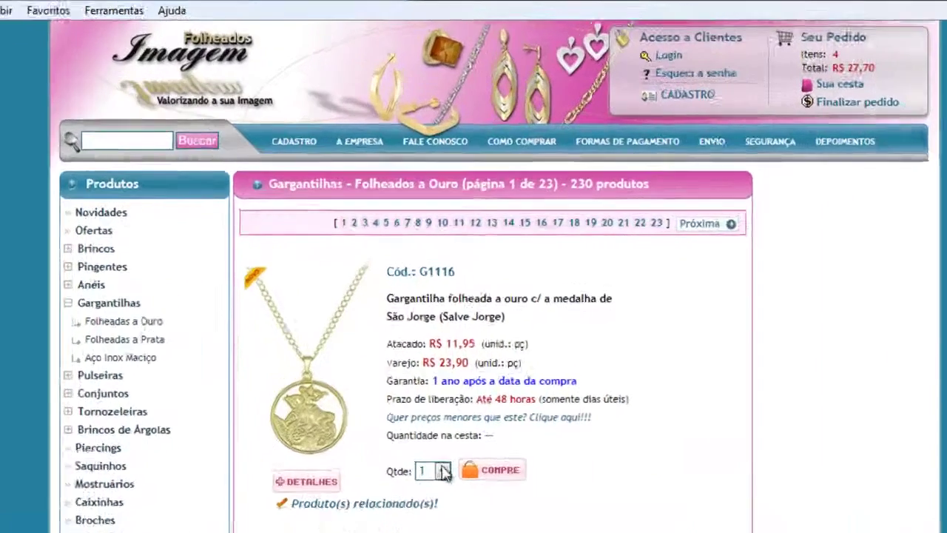
scroll(427, 416, down, 3)
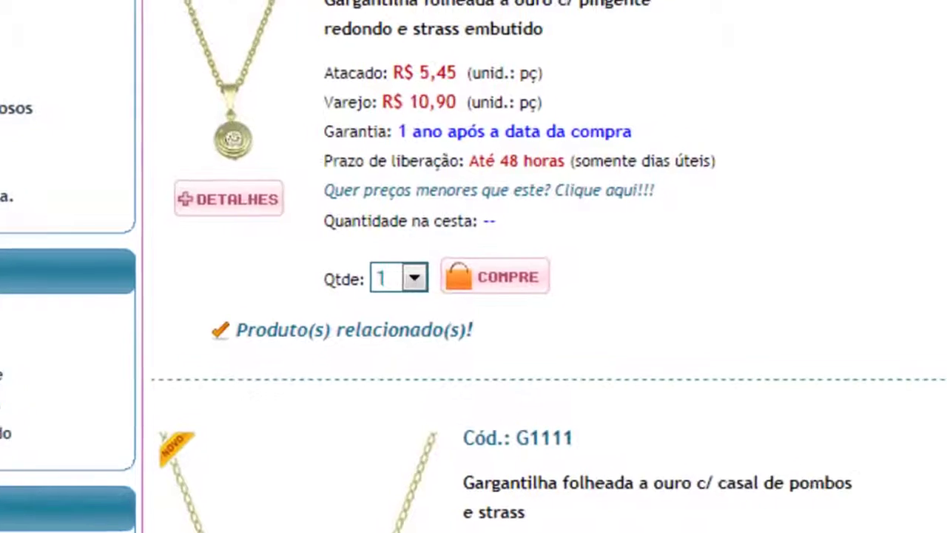
Add the round strass pendant necklace in two lots of 10, for 20 in the basket.
click(412, 280)
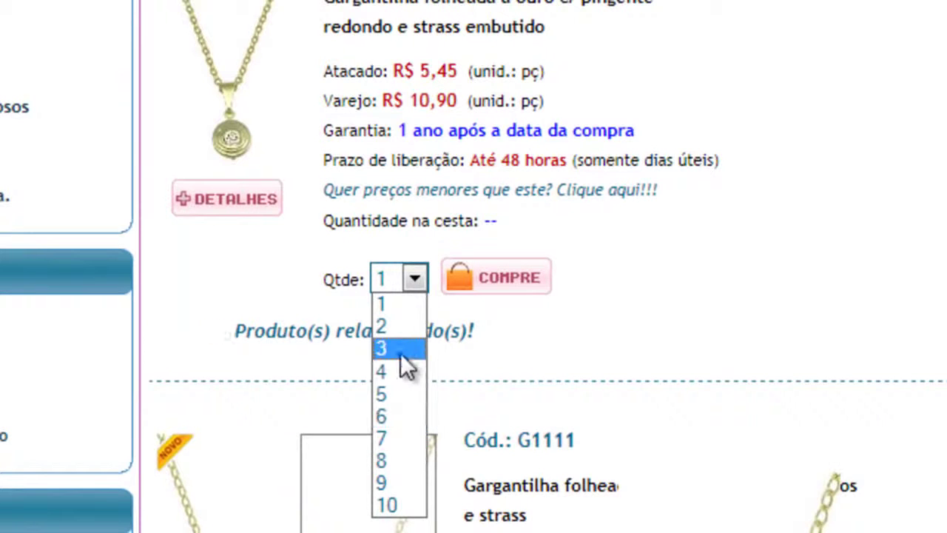
click(396, 504)
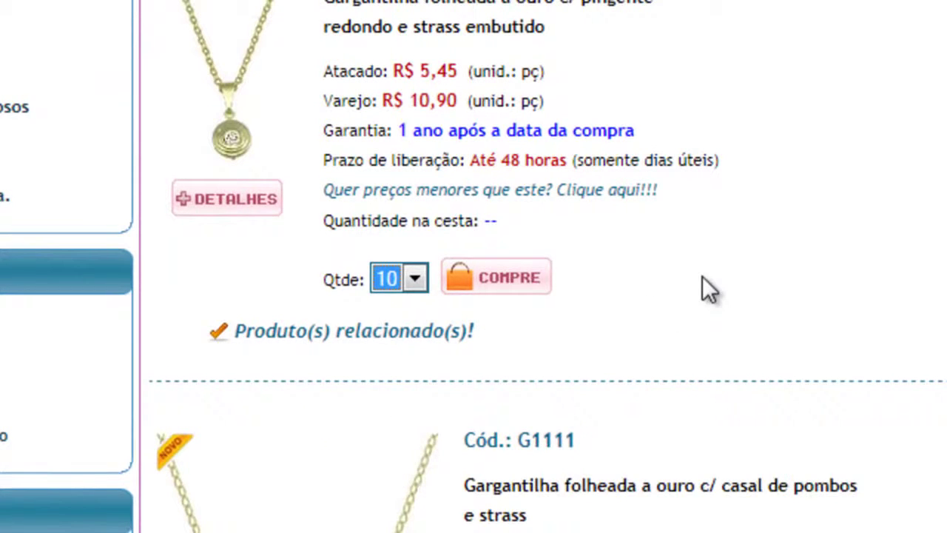
click(518, 279)
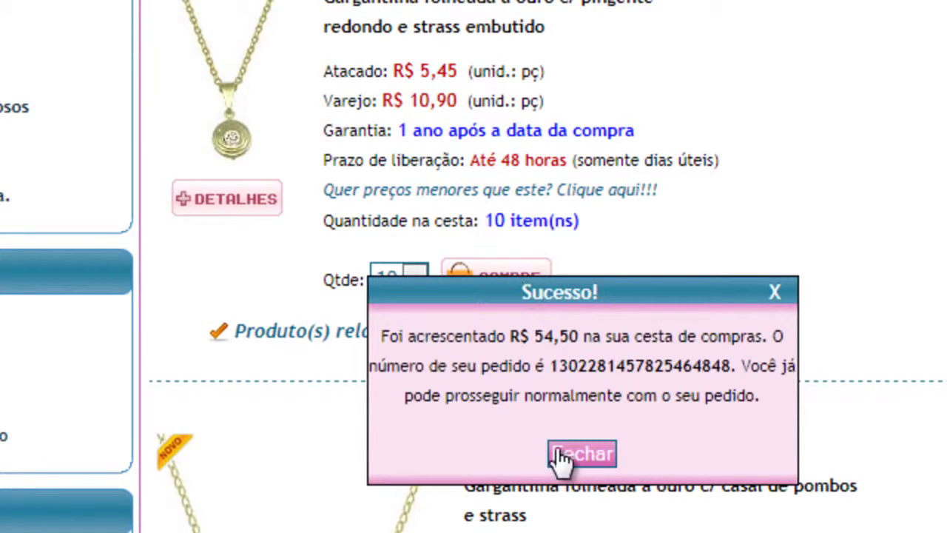
click(566, 453)
click(516, 279)
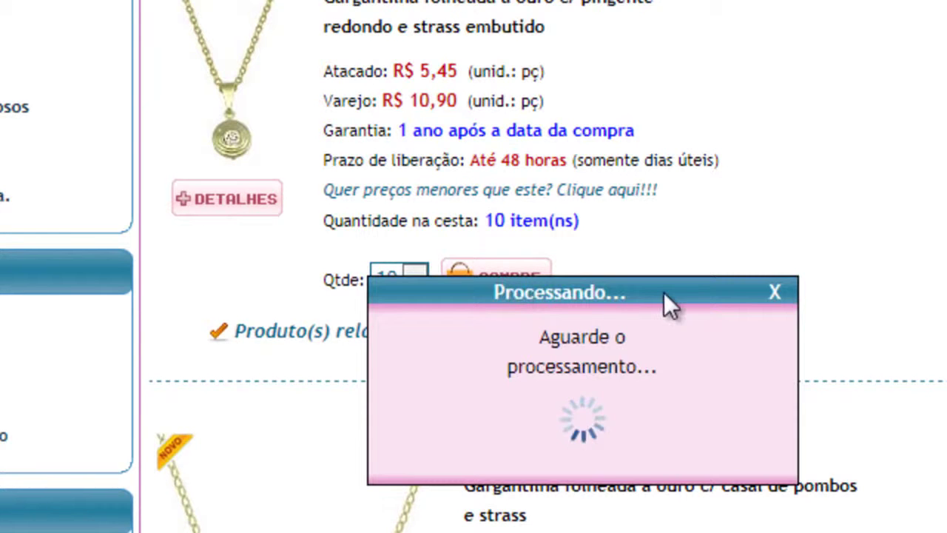
click(569, 484)
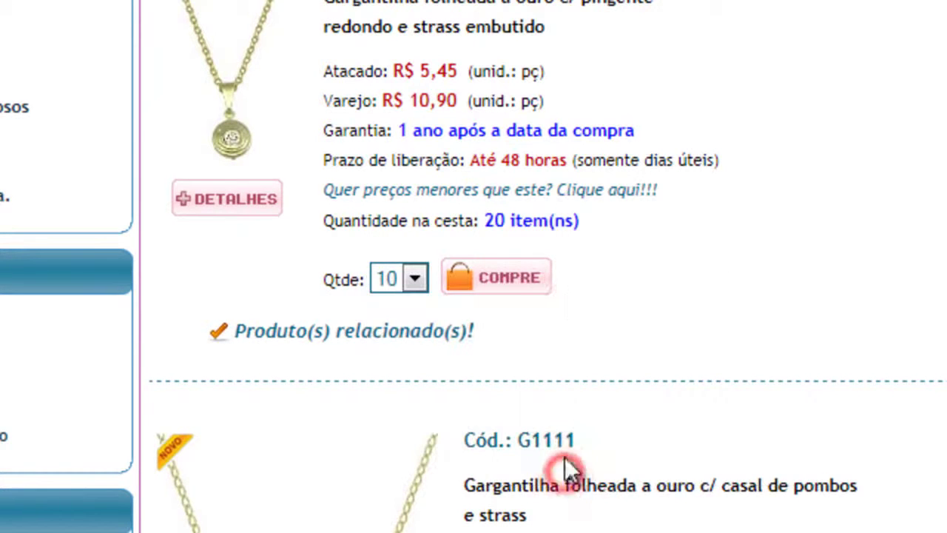
drag(590, 222, 486, 230)
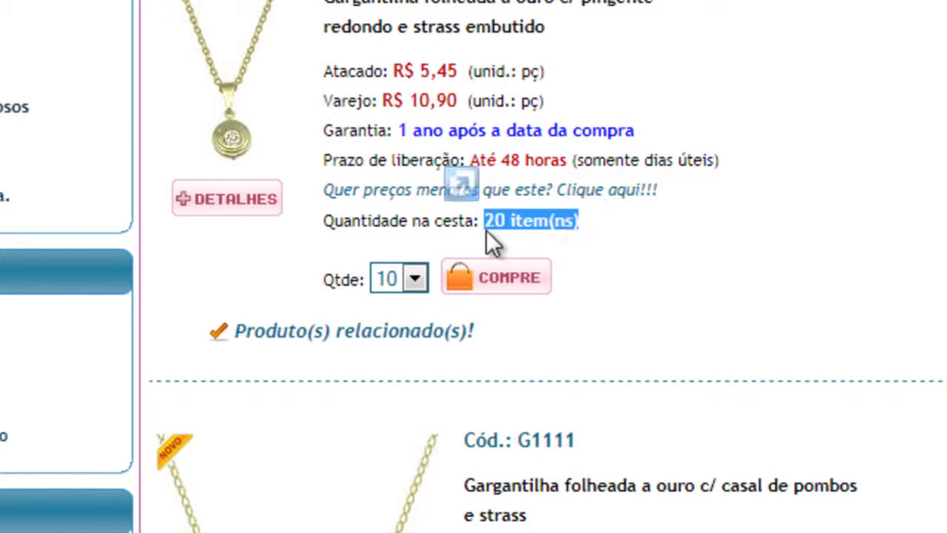
click(786, 297)
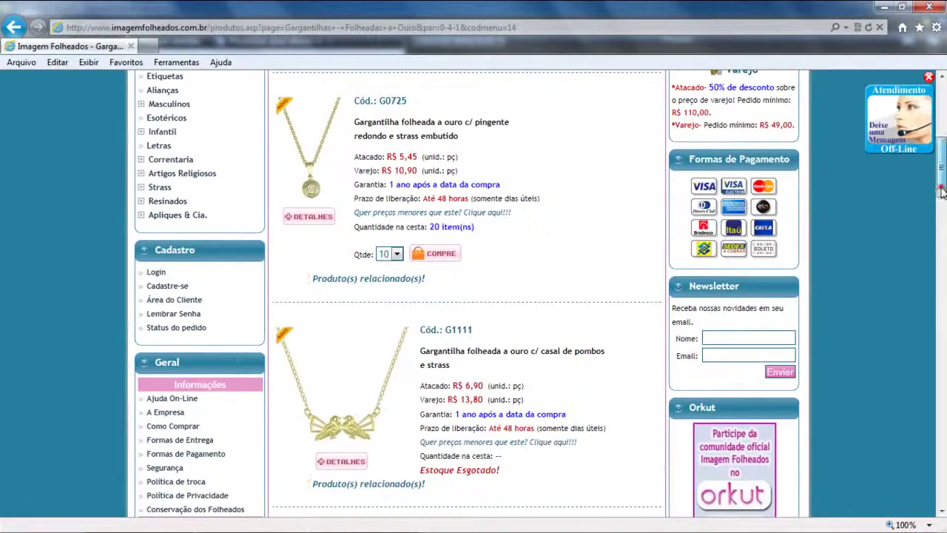
Skip the sold-out G1111 and add one G1109 diamond-shaped strass necklace to the basket.
click(942, 191)
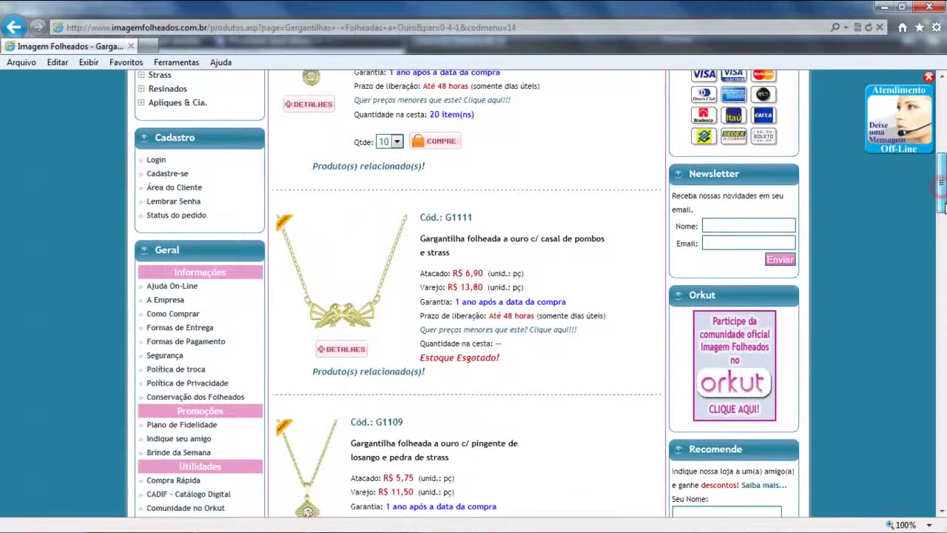
scroll(473, 296, up, 2)
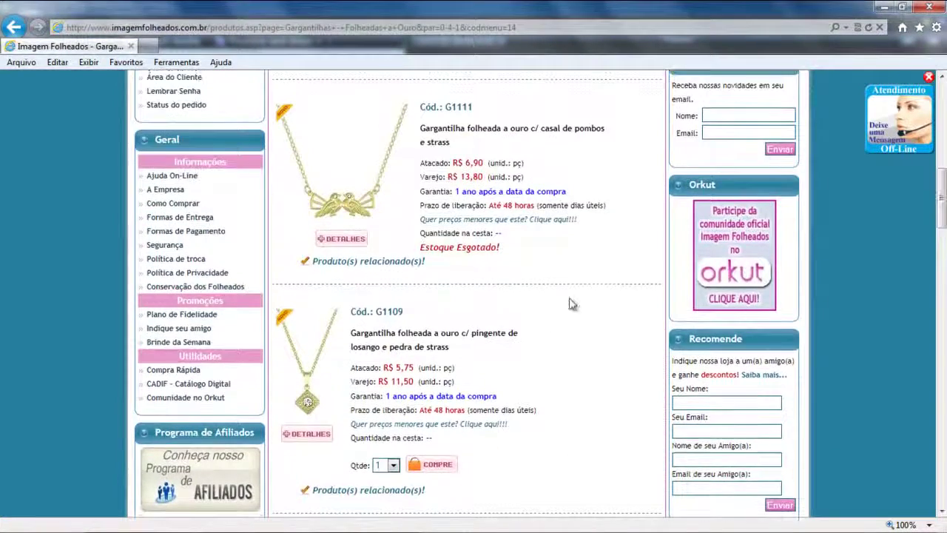
drag(508, 250, 432, 256)
click(555, 264)
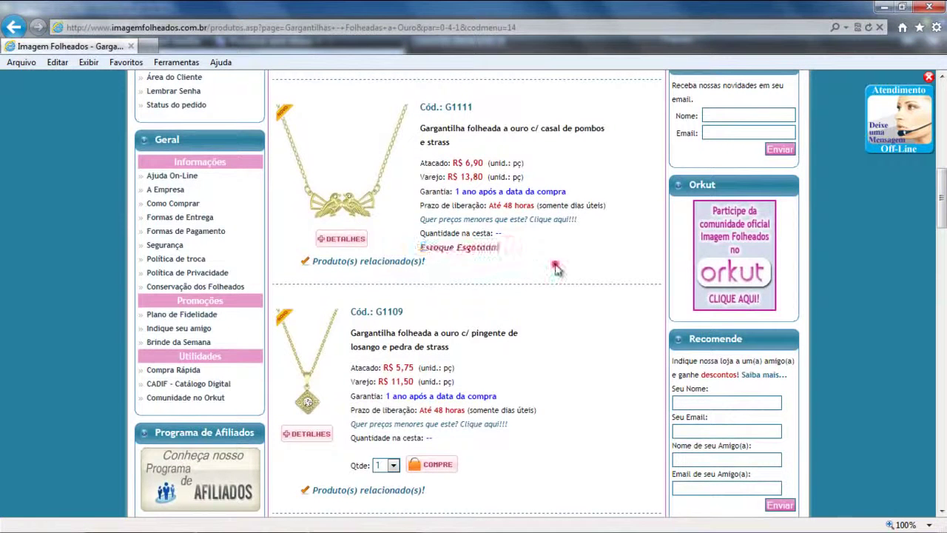
scroll(941, 226, down, 2)
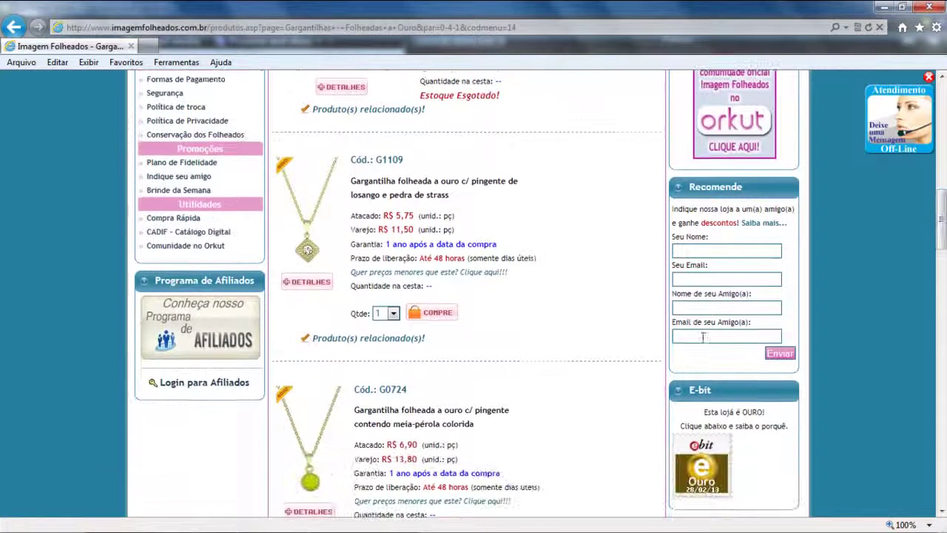
click(436, 312)
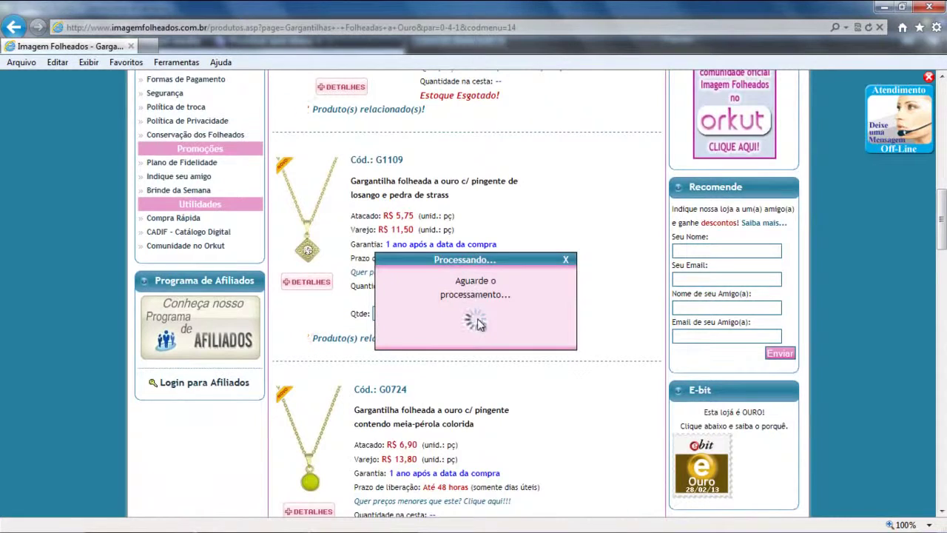
click(476, 350)
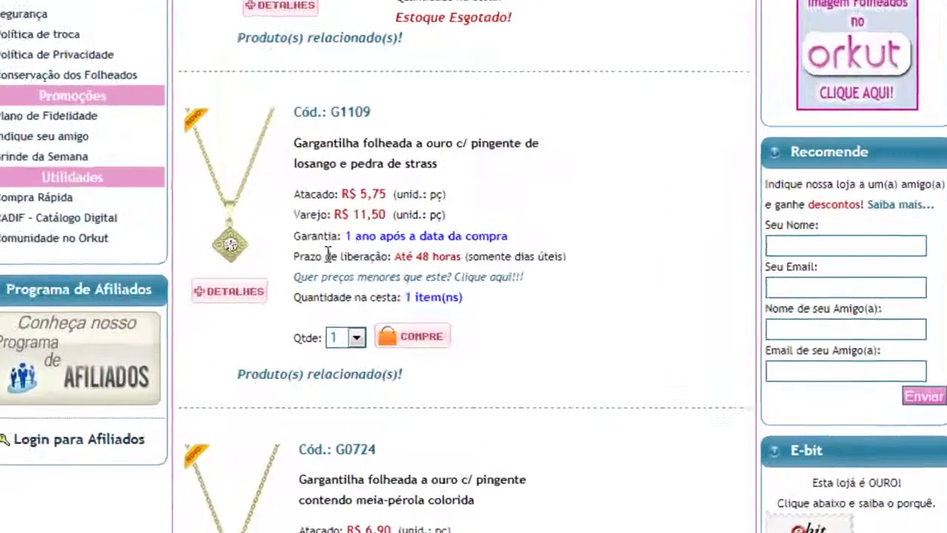
mouse_move(327, 245)
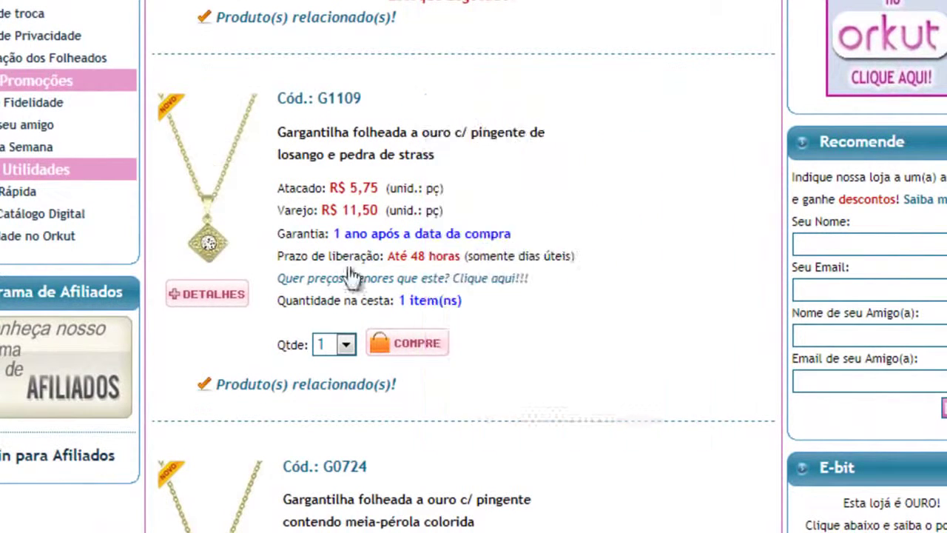
scroll(596, 391, down, 3)
mouse_move(174, 379)
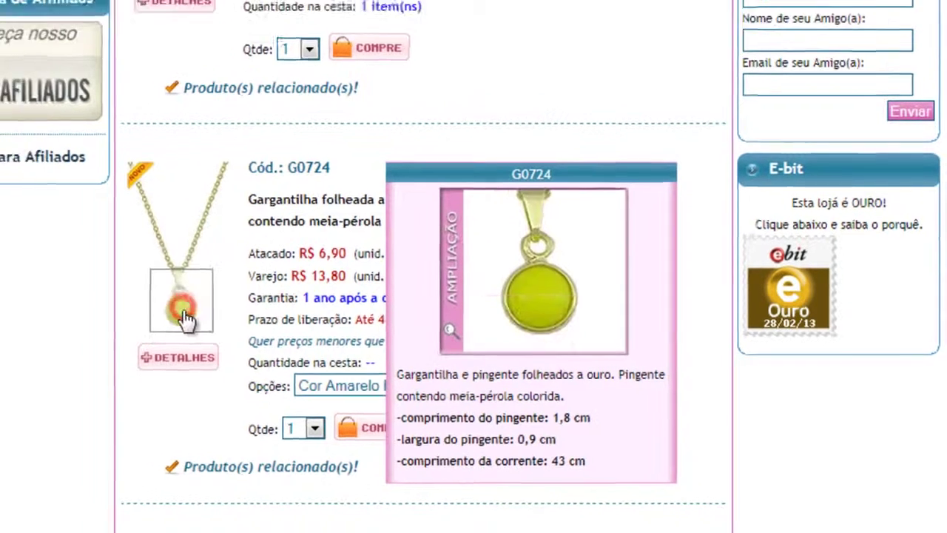
View the full details of the G0724 half-pearl necklace, then close them.
click(185, 319)
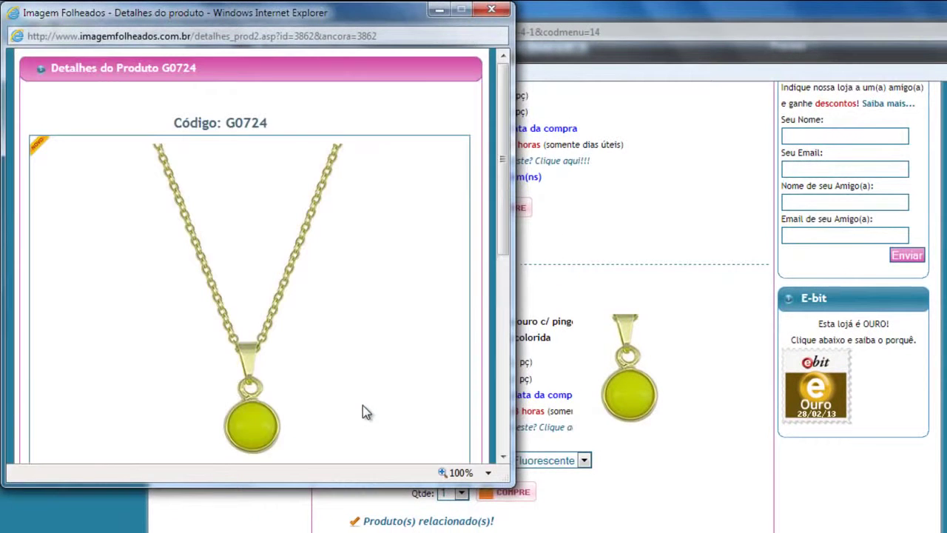
scroll(504, 343, down, 2)
scroll(503, 343, down, 4)
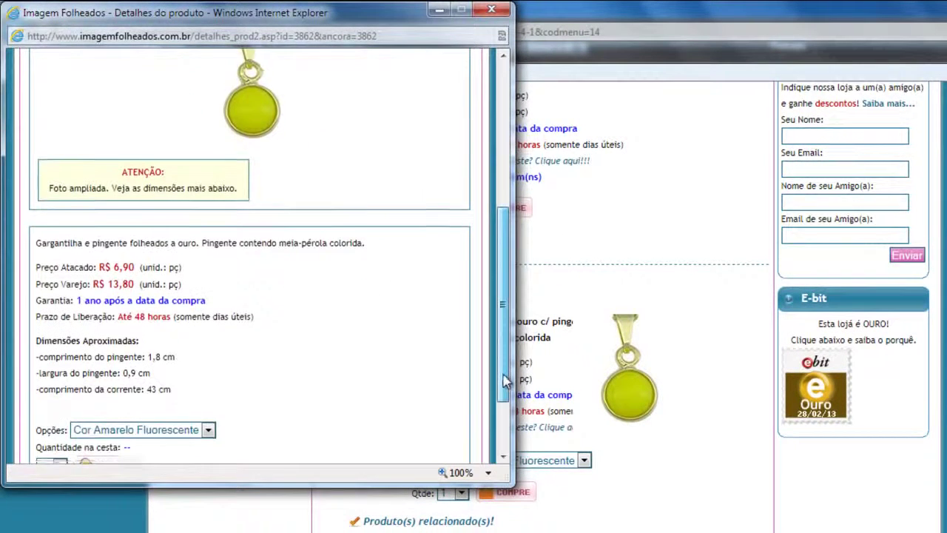
scroll(504, 412, up, 3)
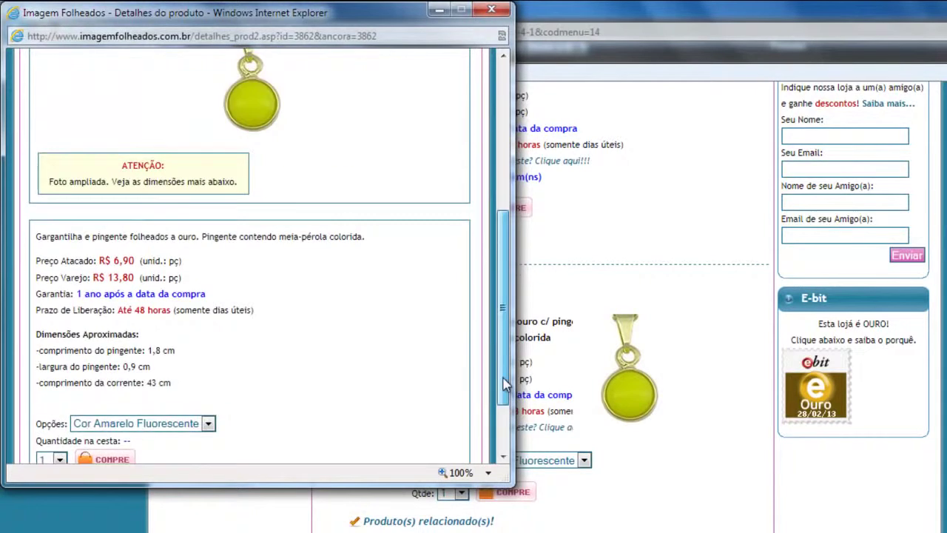
click(488, 12)
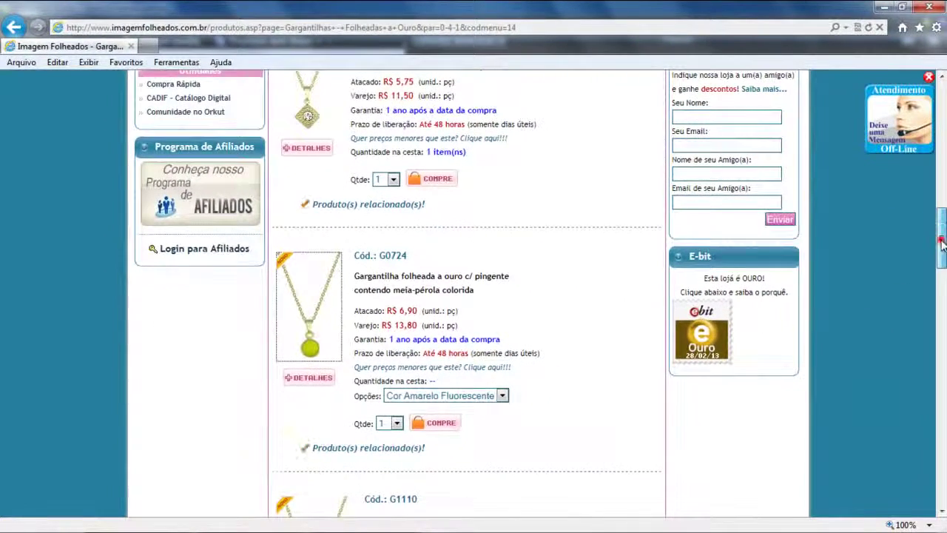
Add one G1110 'Meu Amor' necklace, bringing the basket to 26 items, R$ 152,25.
scroll(941, 245, down, 4)
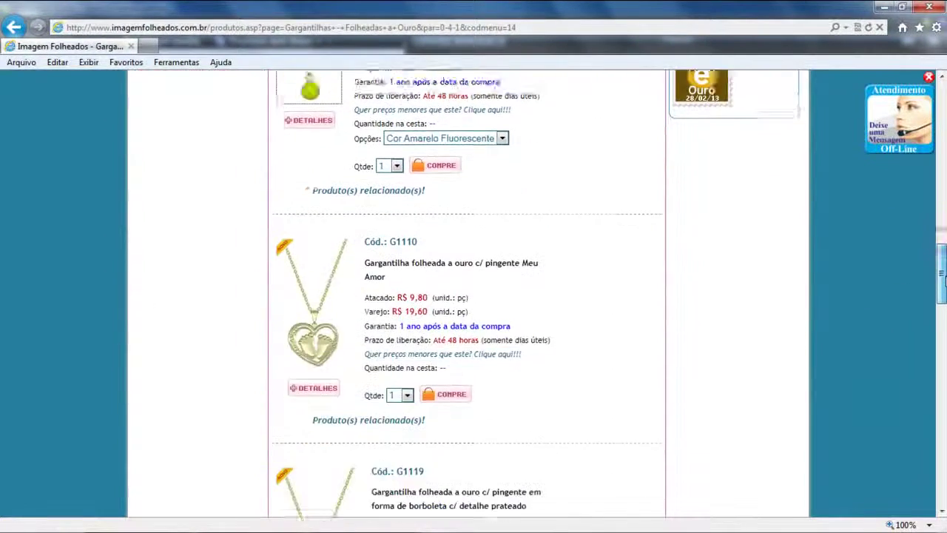
click(451, 374)
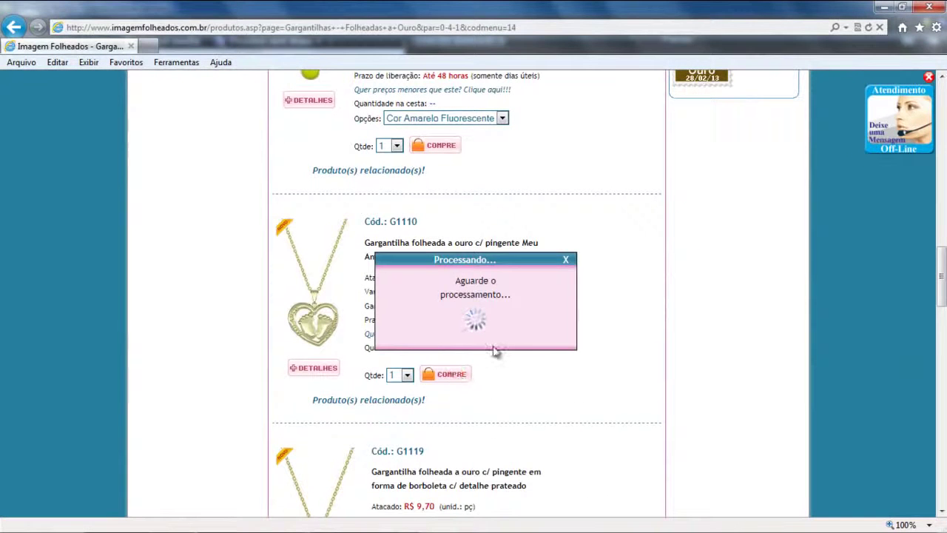
click(476, 347)
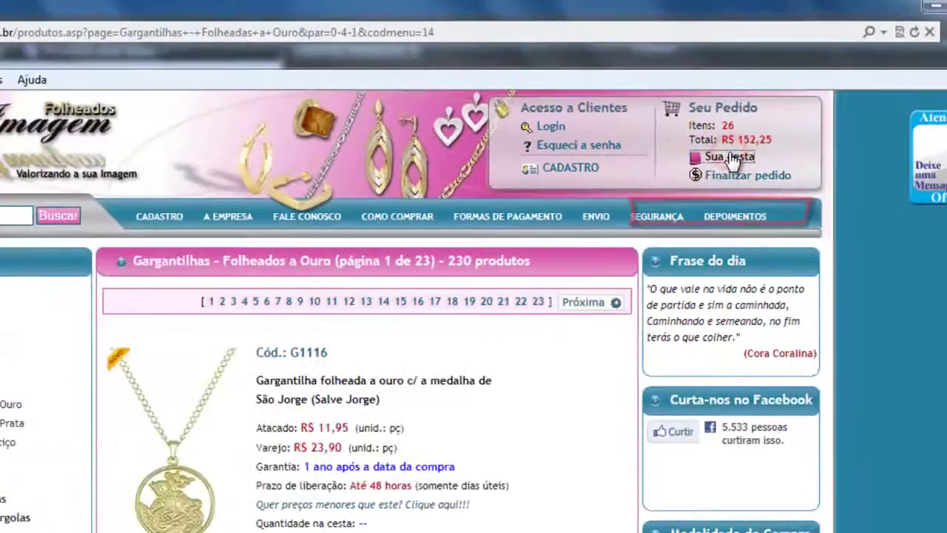
Open the basket and check the quantities: BS2174 P at 2, G0725 at 20.
click(725, 238)
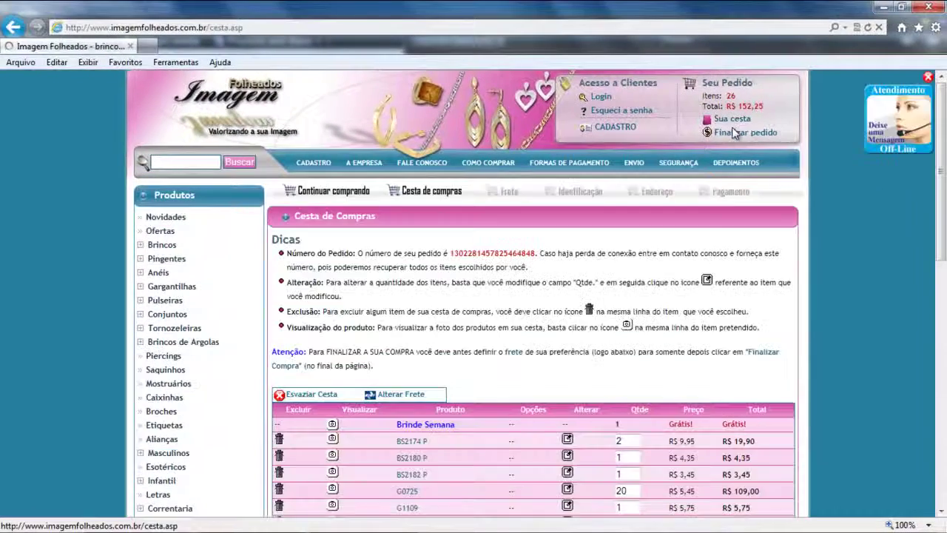
drag(942, 174, 945, 233)
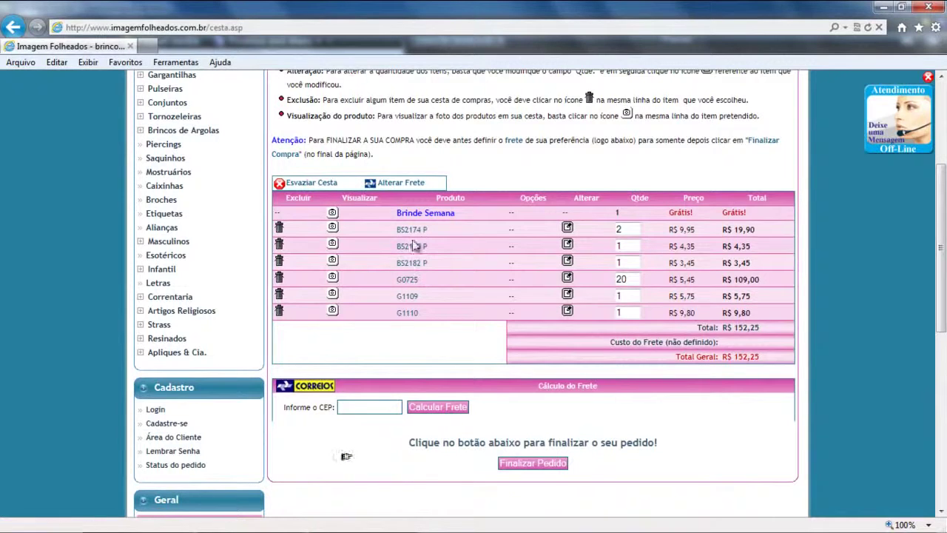
click(624, 229)
double_click(624, 229)
double_click(629, 279)
click(444, 302)
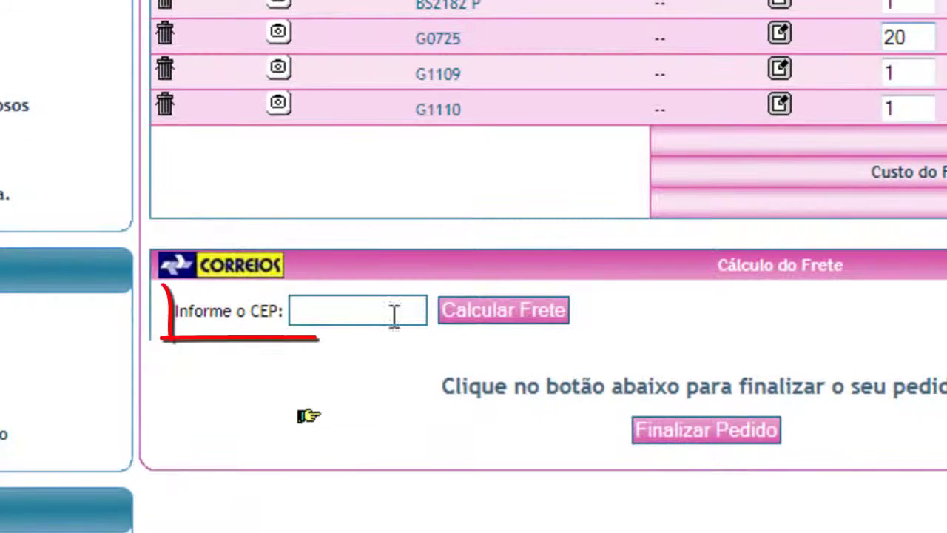
Enter the delivery postal code and calculate Correios freight, from PAC R$ 6,67 to SEDEX 10 R$ 23,29.
click(380, 309)
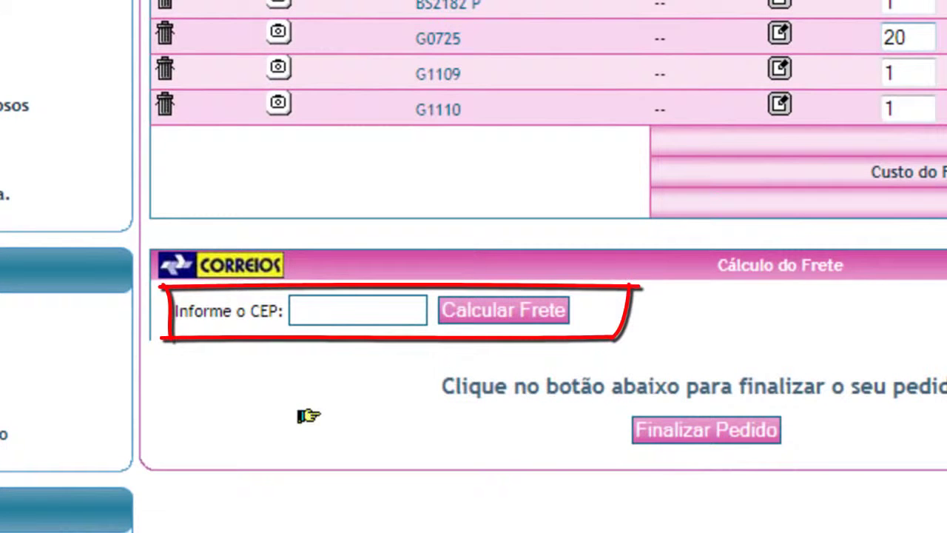
text(134860)
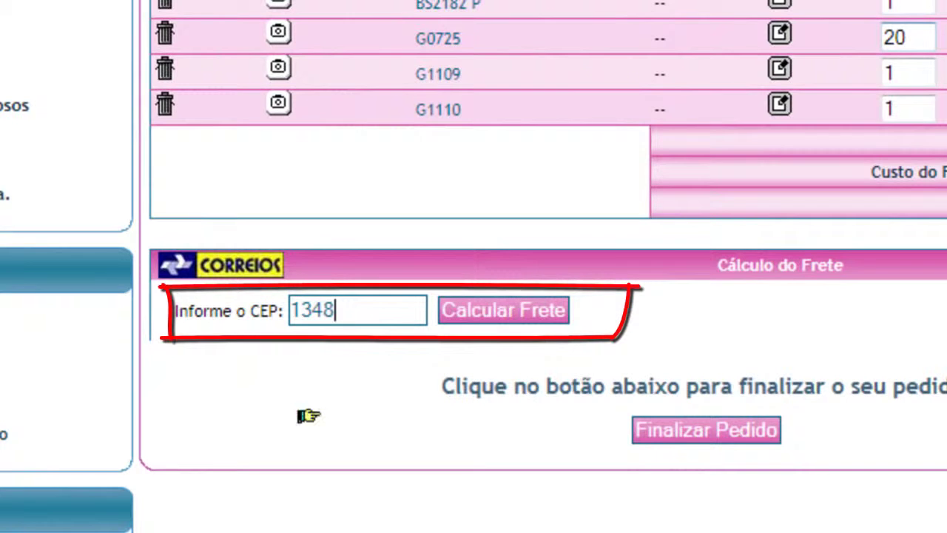
text(89)
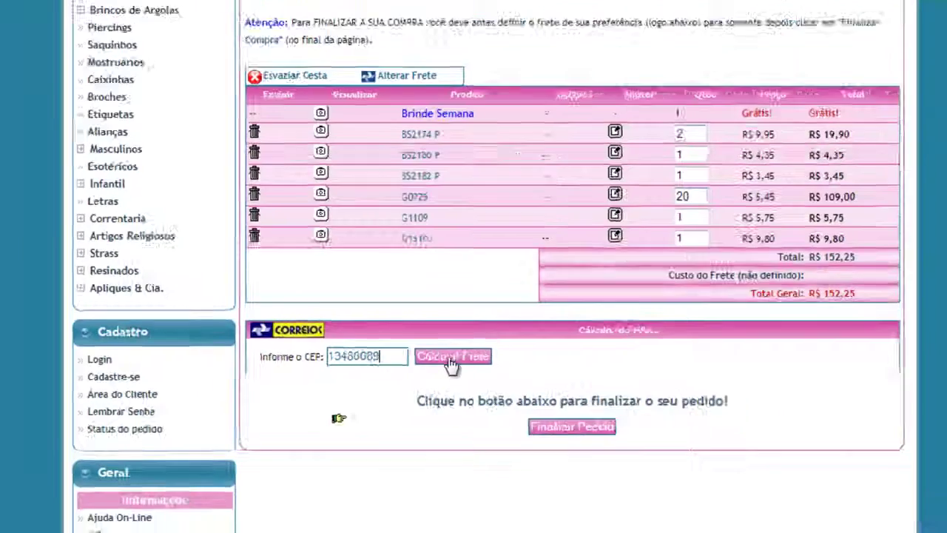
click(513, 320)
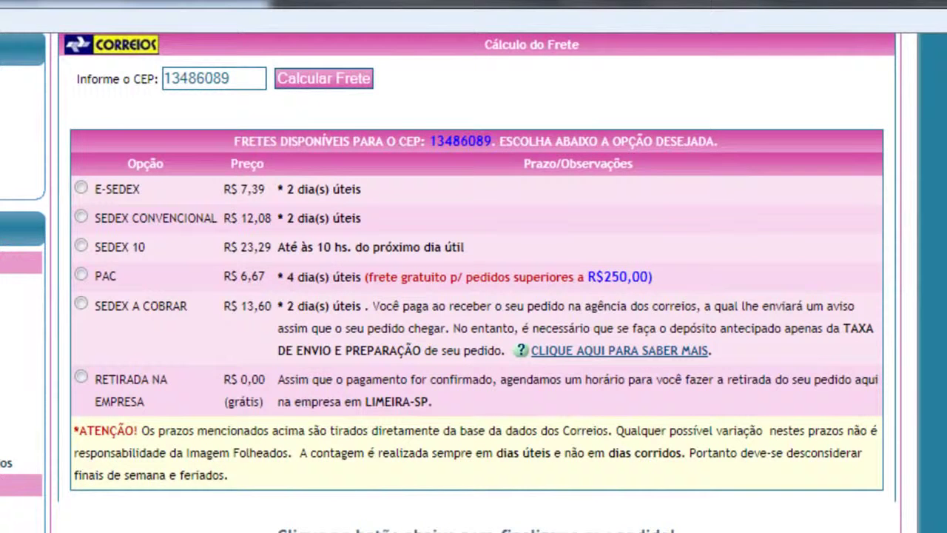
Select E-SEDEX shipping at R$ 7,39 with 2-day delivery and confirm it, making the total R$ 159,64.
scroll(148, 315, up, 3)
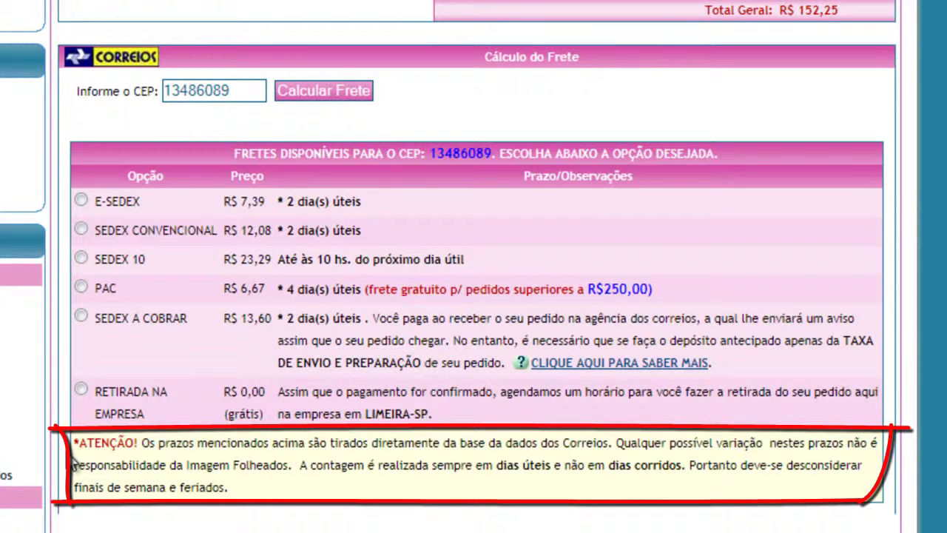
click(80, 199)
click(469, 347)
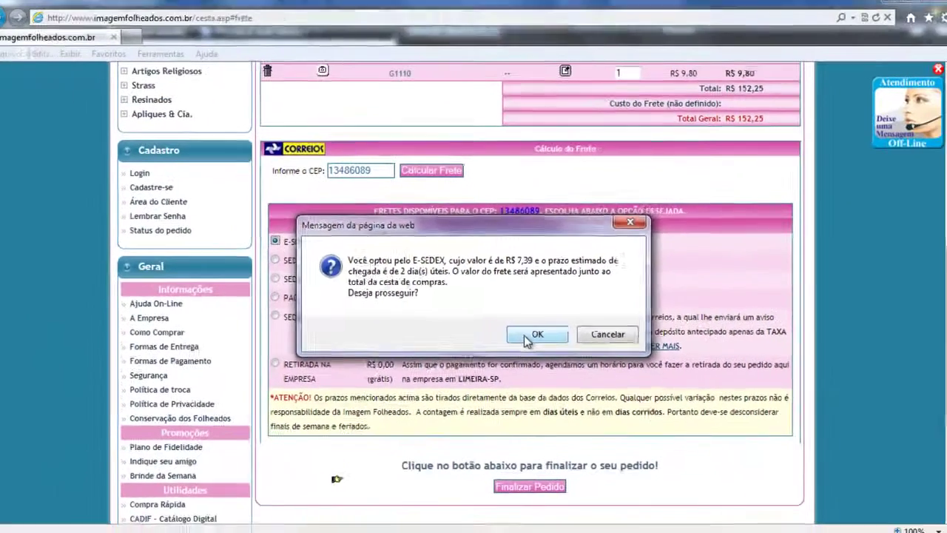
click(468, 346)
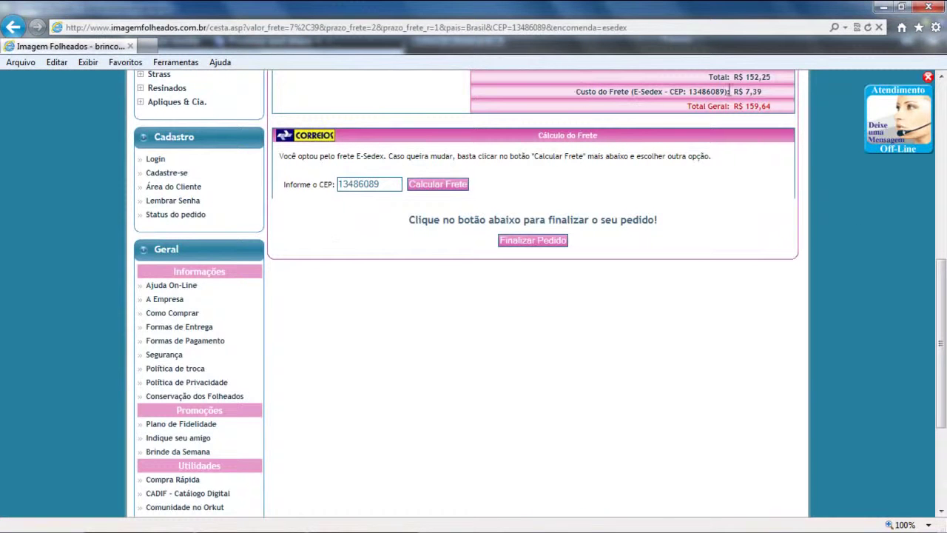
Recalculate shipping for the entered postal code and proceed to finish the order.
drag(939, 347, 939, 302)
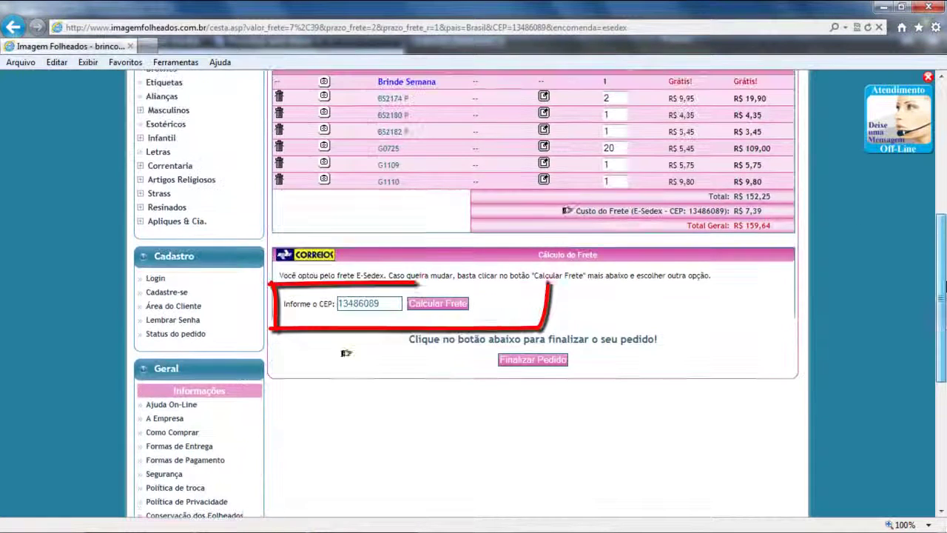
click(448, 303)
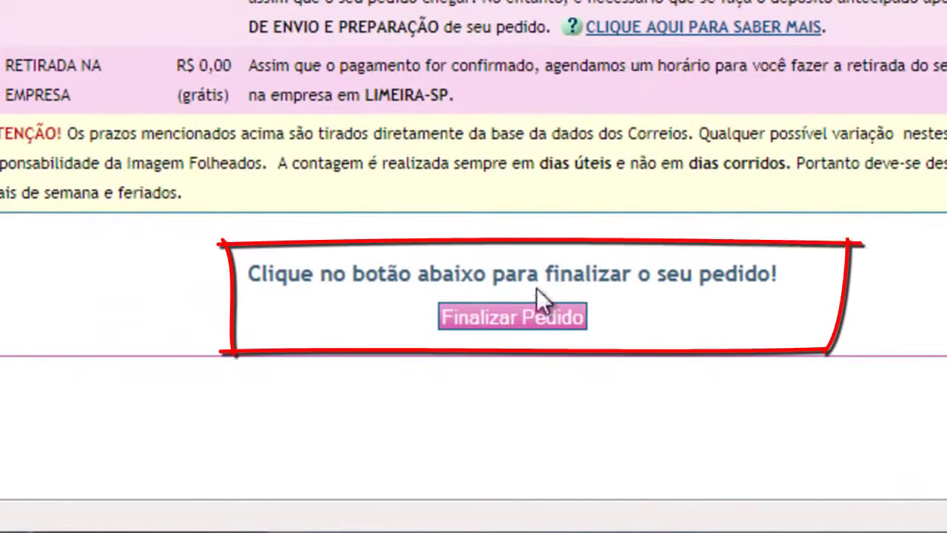
click(524, 320)
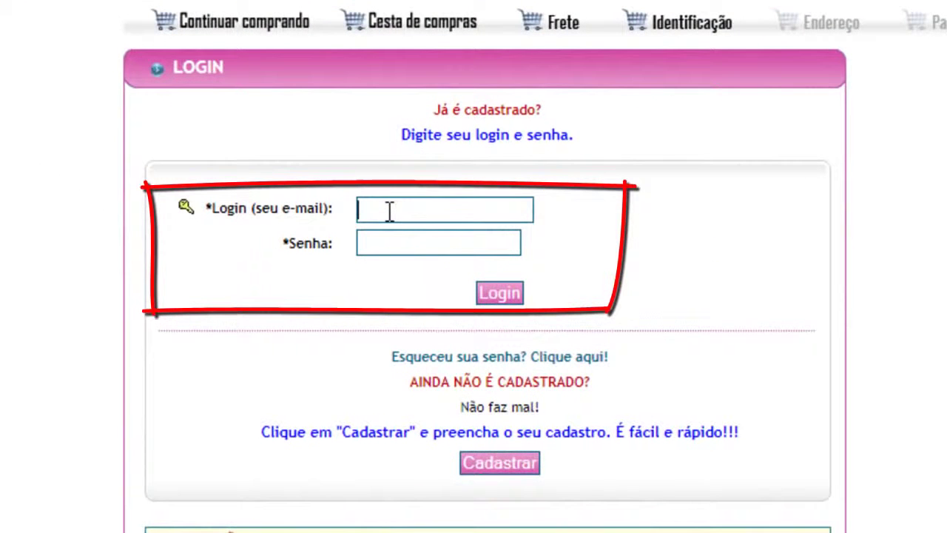
Skip logging in and open the Cadastro de Cliente form for a new customer.
click(386, 212)
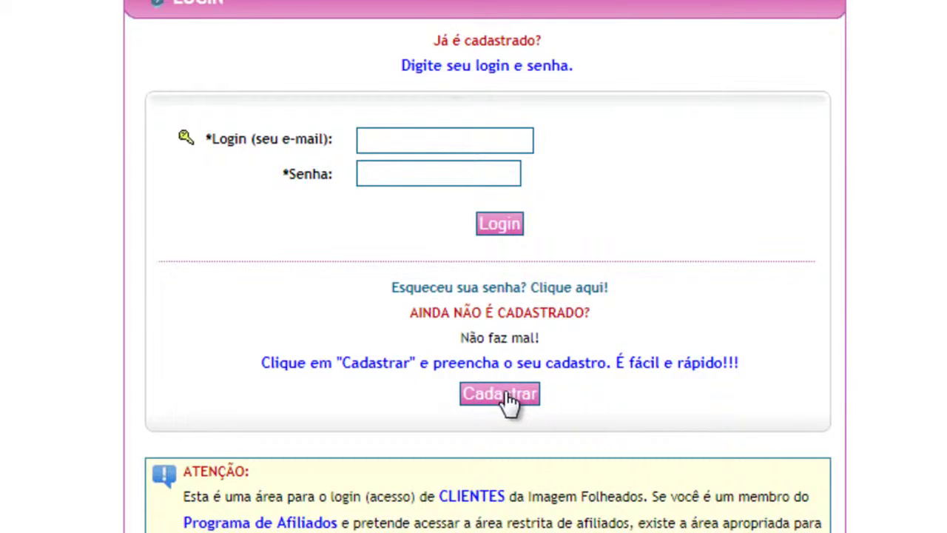
click(509, 400)
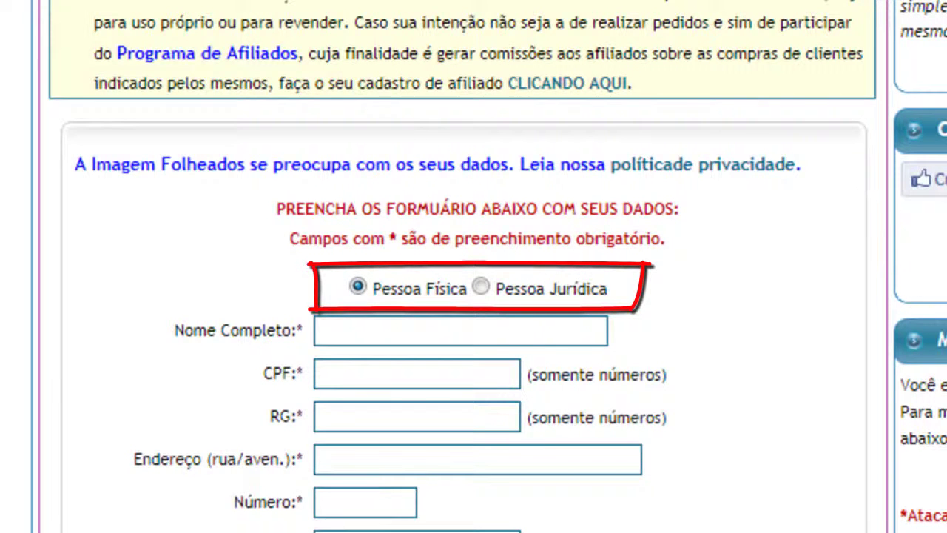
scroll(473, 266, up, 1)
scroll(473, 266, down, 3)
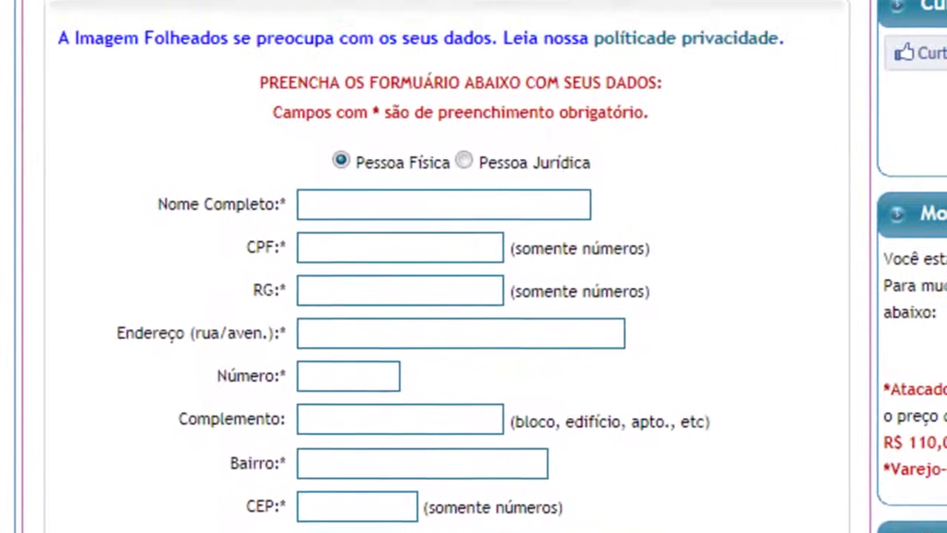
click(462, 172)
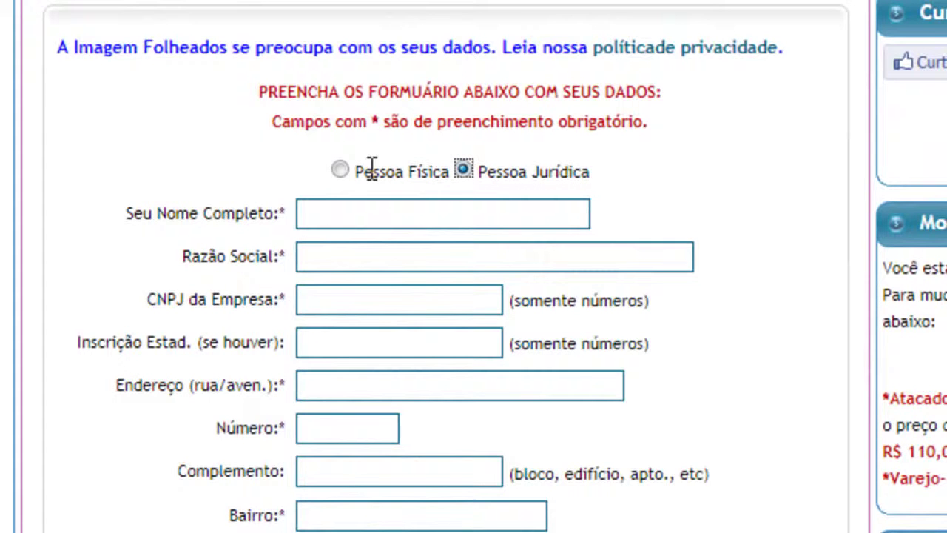
click(339, 168)
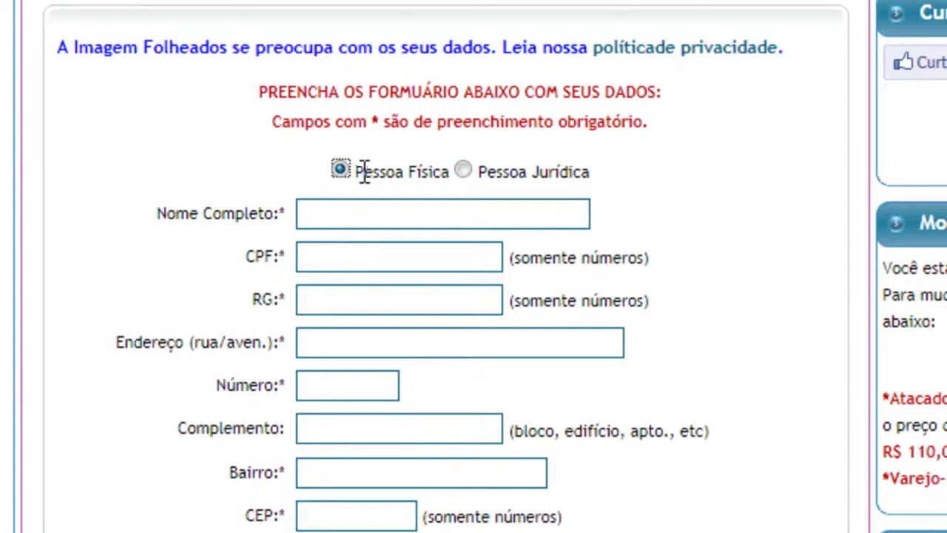
scroll(364, 172, down, 3)
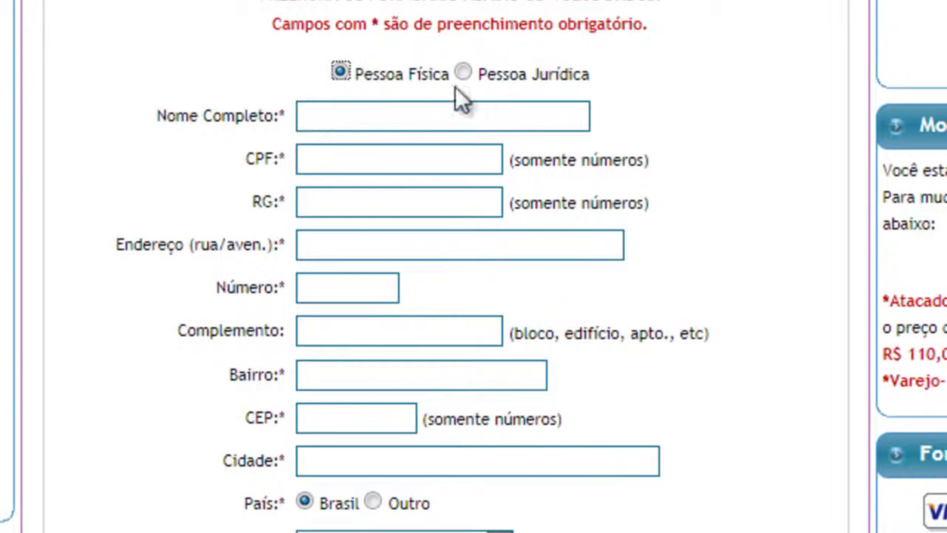
click(240, 158)
drag(260, 157, 281, 174)
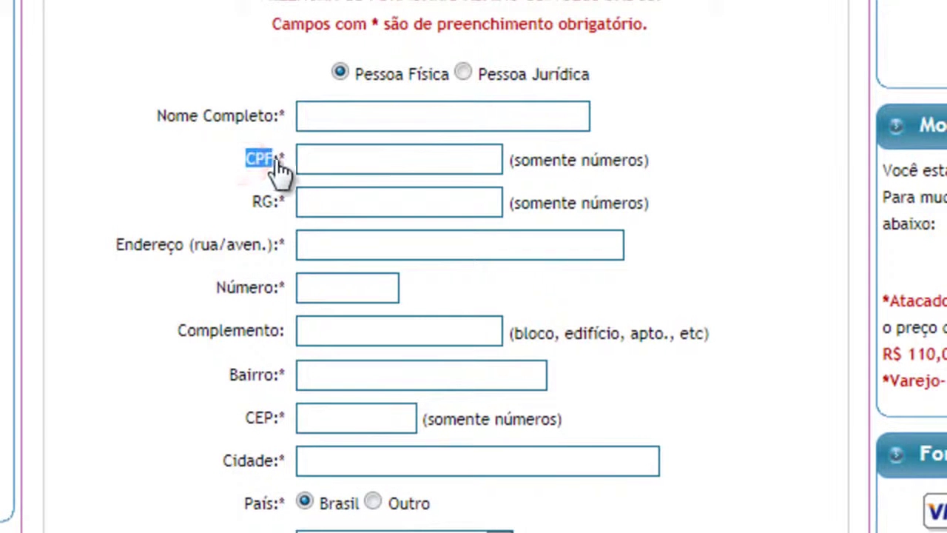
click(466, 71)
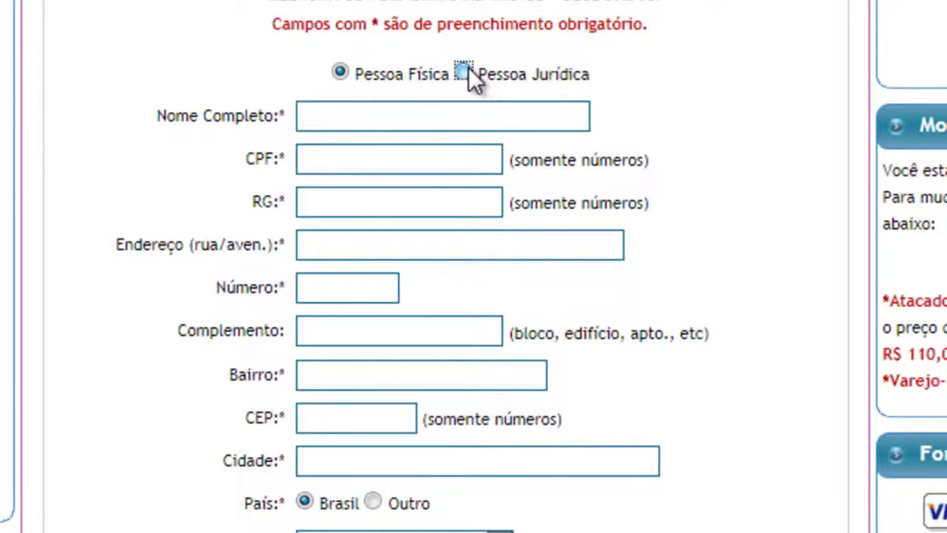
click(343, 71)
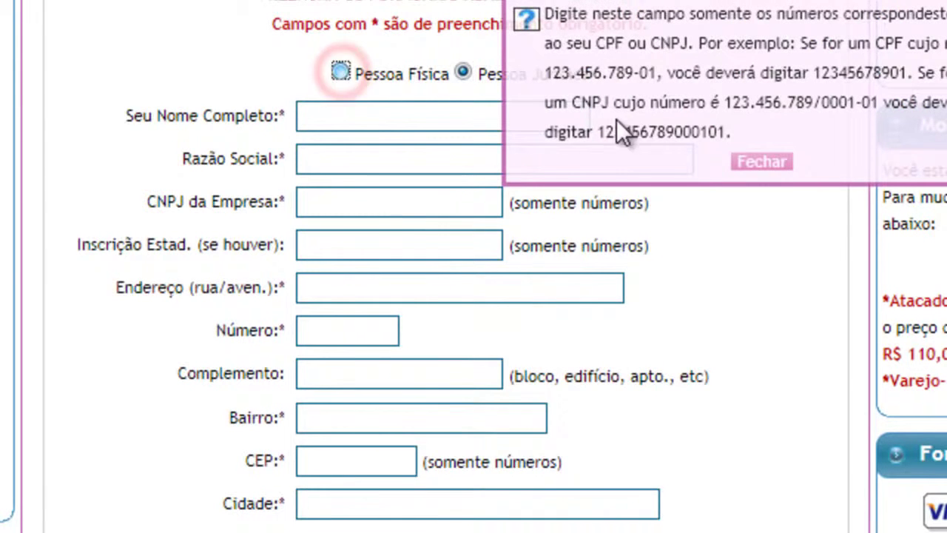
click(762, 161)
click(461, 71)
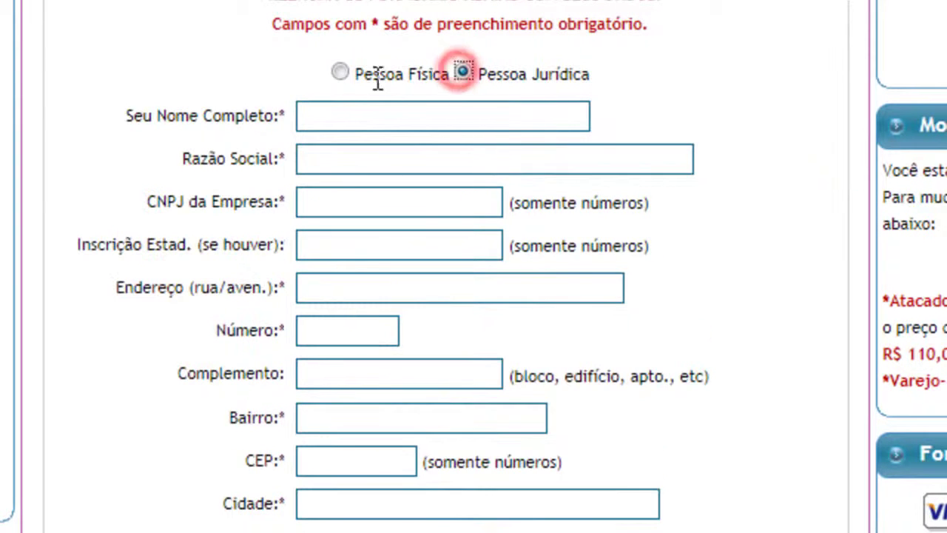
click(340, 71)
click(462, 71)
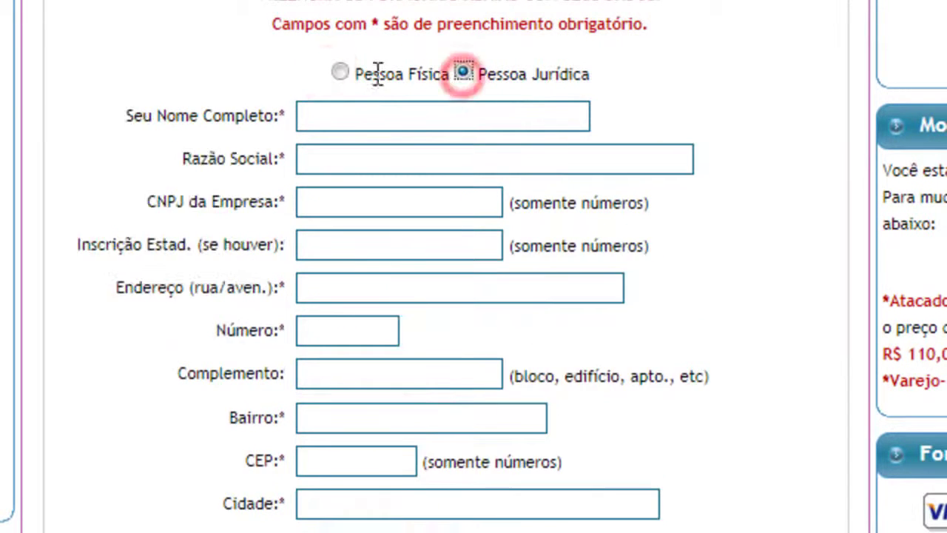
click(340, 72)
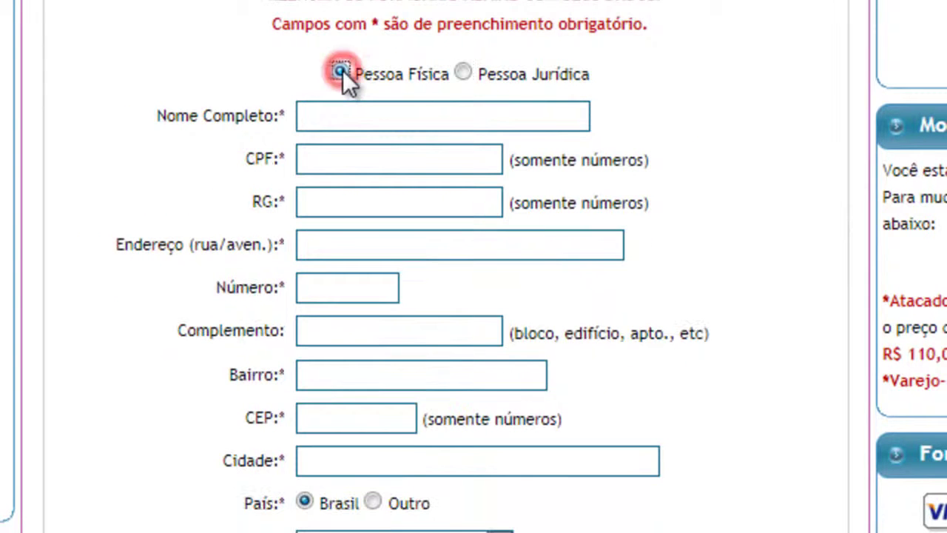
click(333, 117)
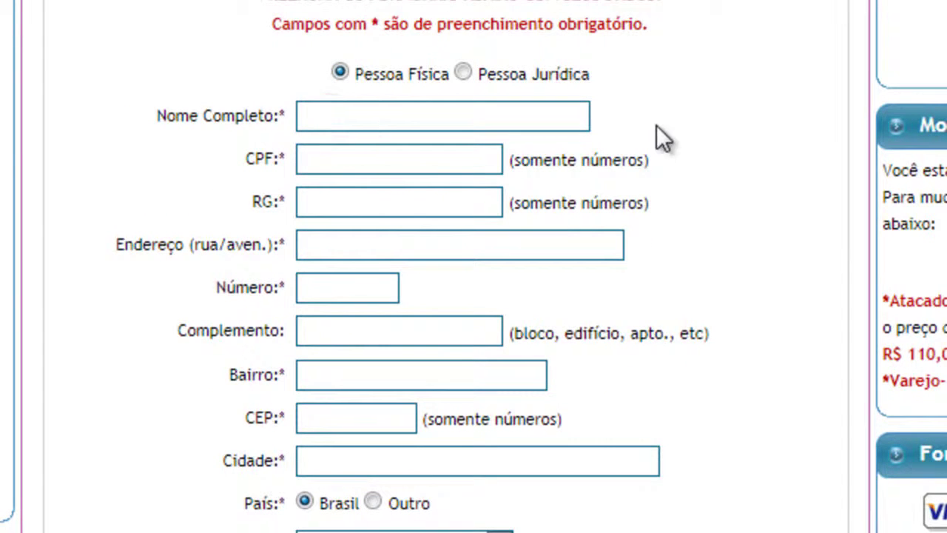
Enter the test customer's full name, CPF number and RG number.
text(No)
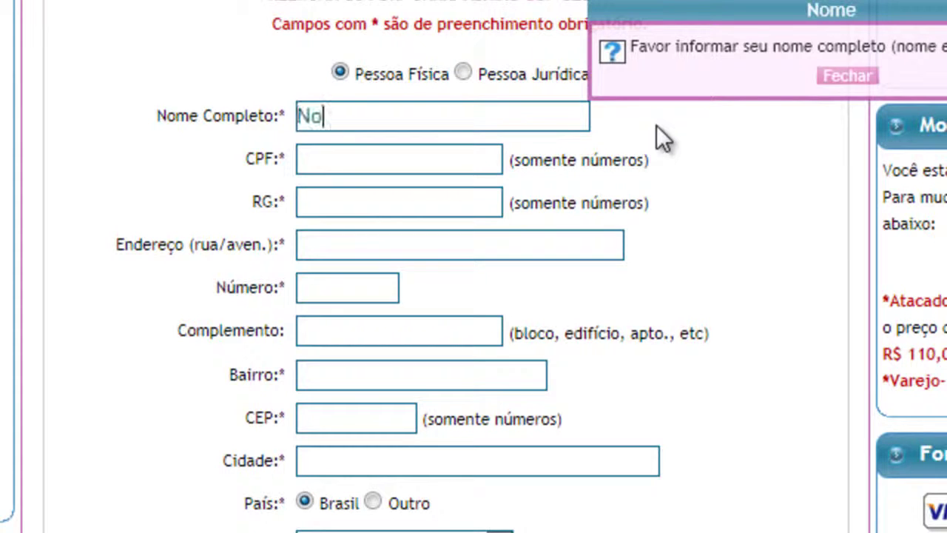
text(me Teste)
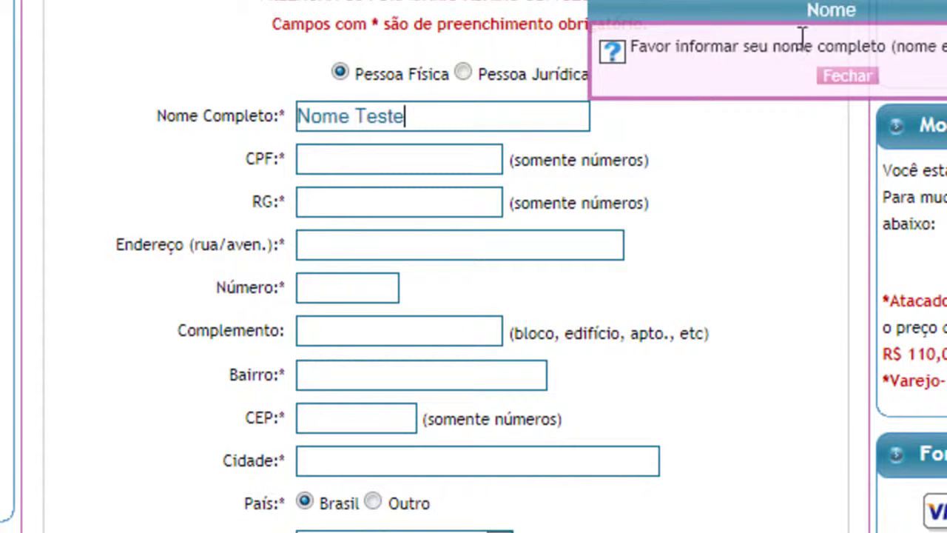
click(306, 158)
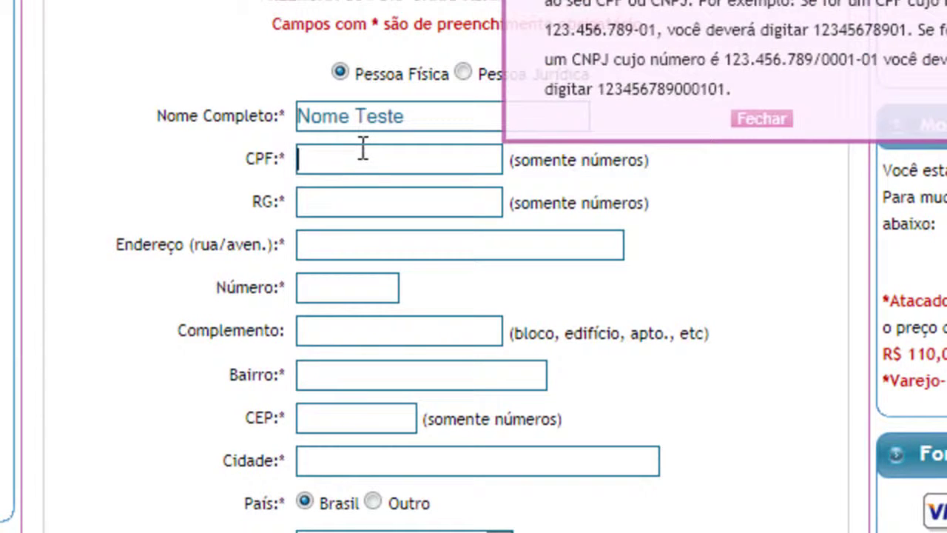
text(123)
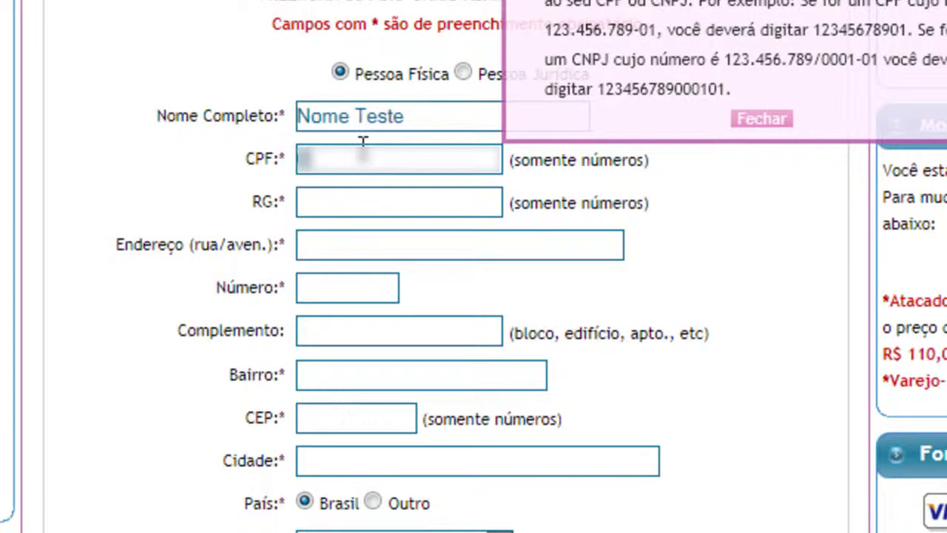
text(1234)
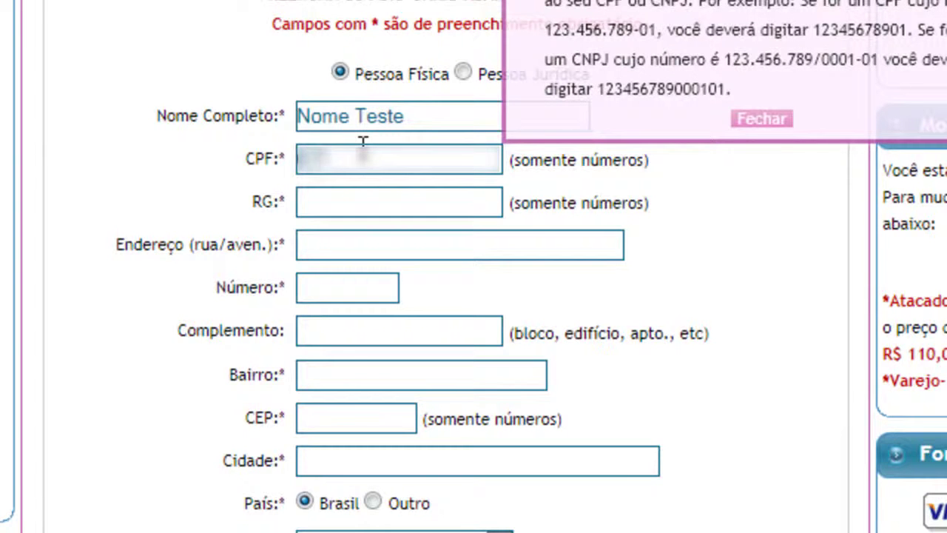
text(567)
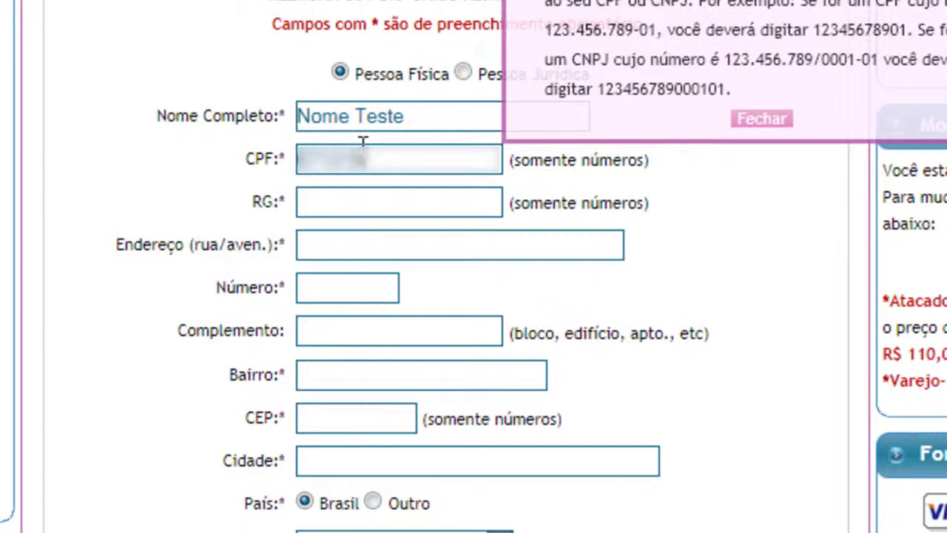
text(890)
text(1)
click(460, 203)
text(1234567)
Fill in the street, house number, complement, neighbourhood, CEP and city of the address.
click(409, 246)
text(Rua teste)
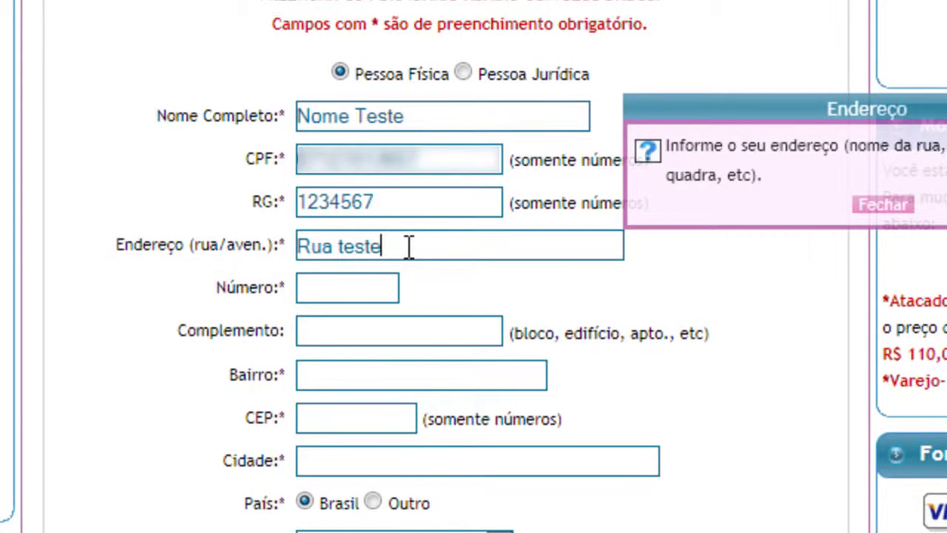
click(332, 298)
text(12)
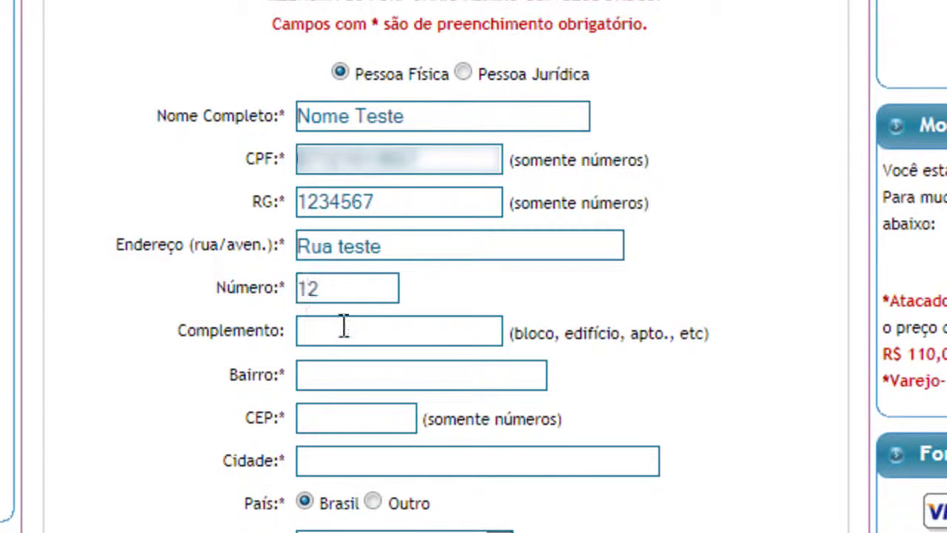
click(343, 329)
text(teste)
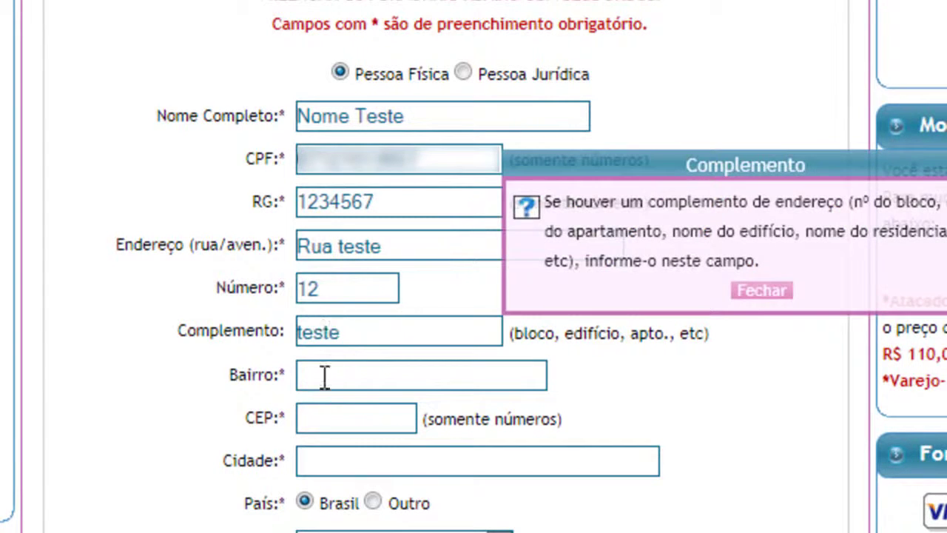
click(326, 374)
text(teste)
click(376, 414)
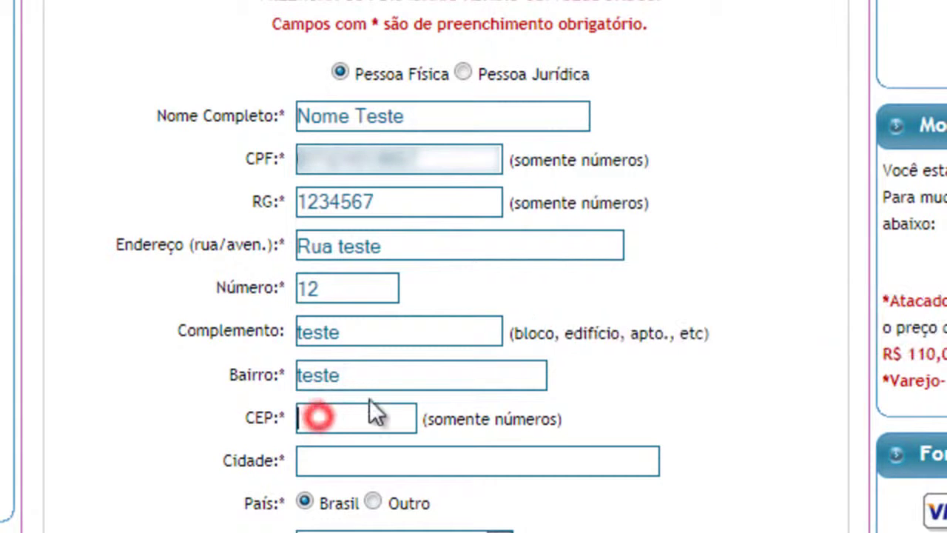
text(12345678)
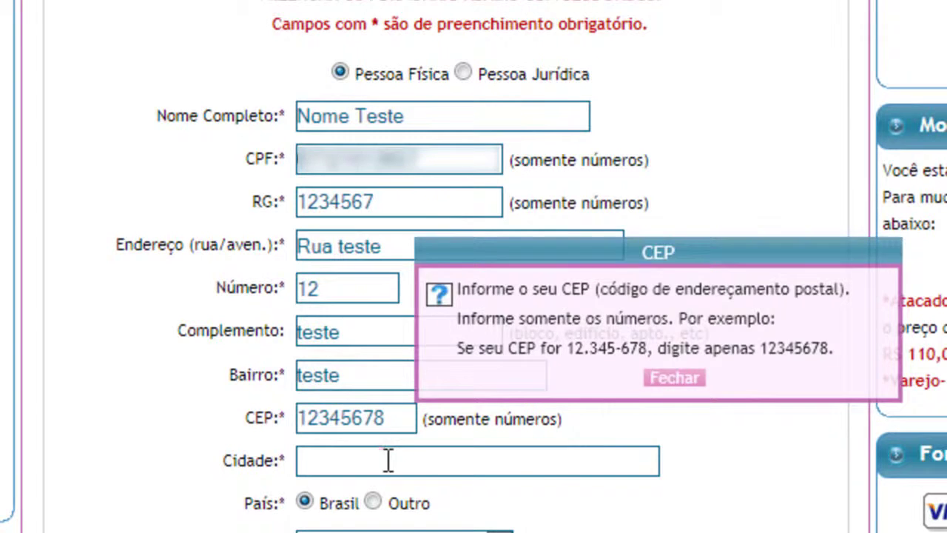
click(438, 459)
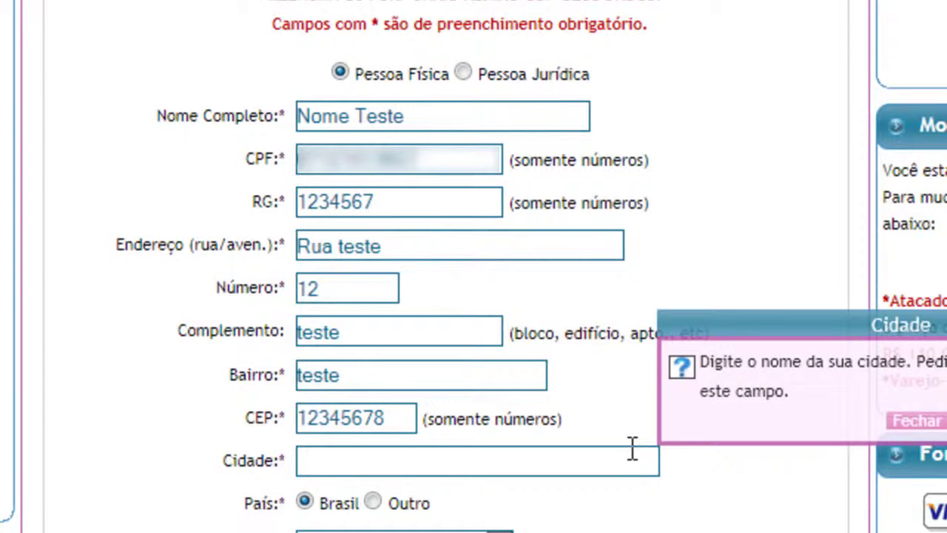
text(Cidade teste)
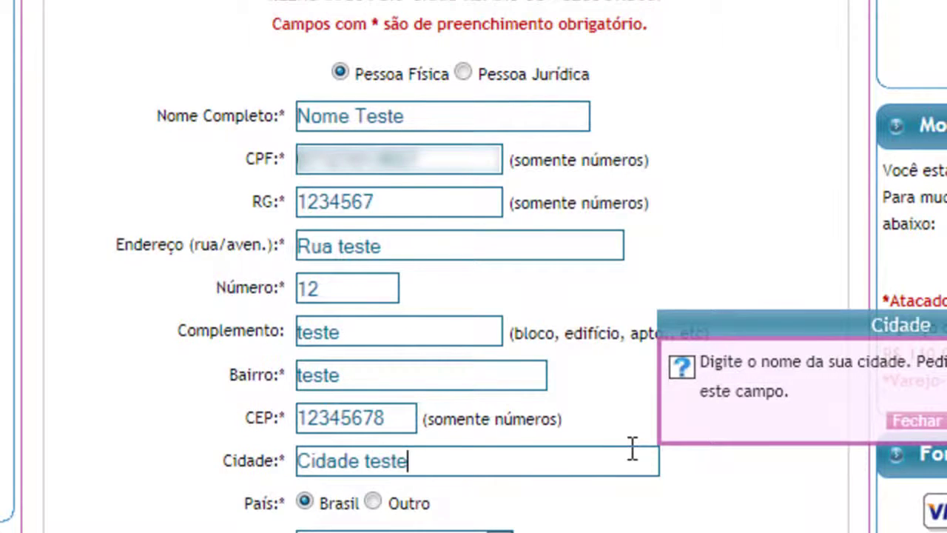
Set the state to São Paulo and enter the e-mail address and its confirmation.
scroll(378, 422, down, 4)
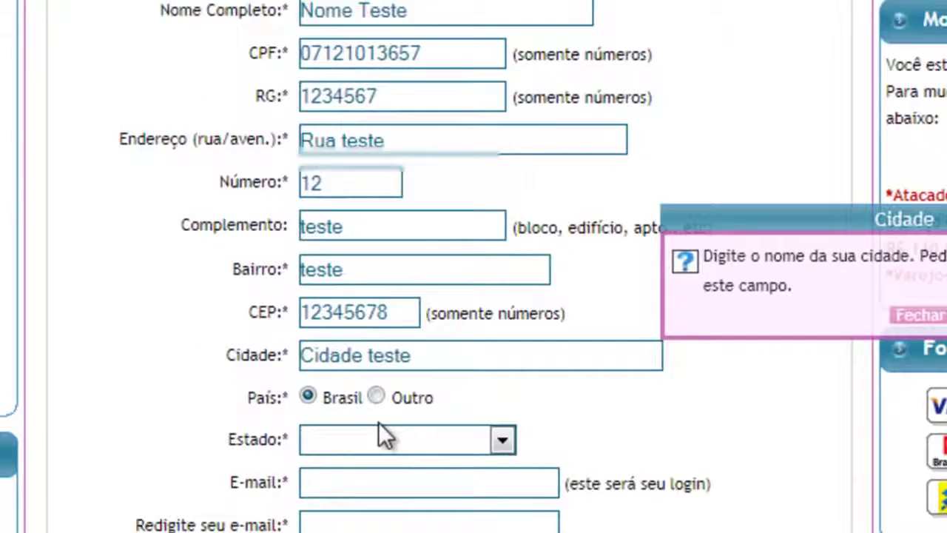
click(374, 264)
click(373, 193)
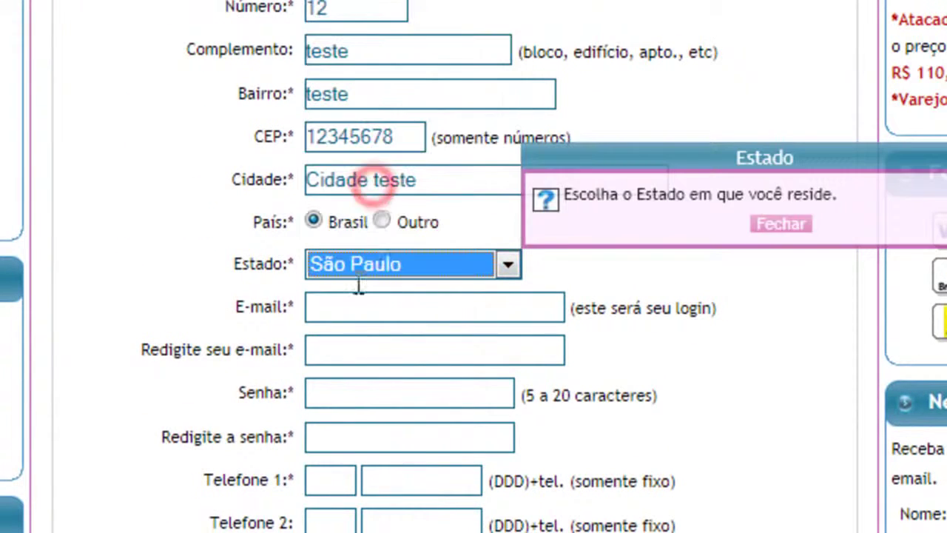
click(359, 307)
text(teste)
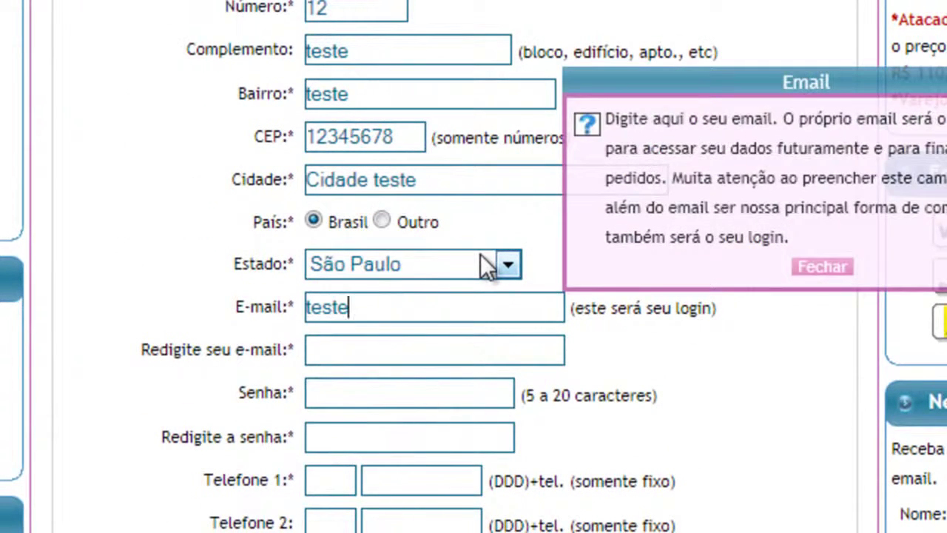
text(@teste.com.br)
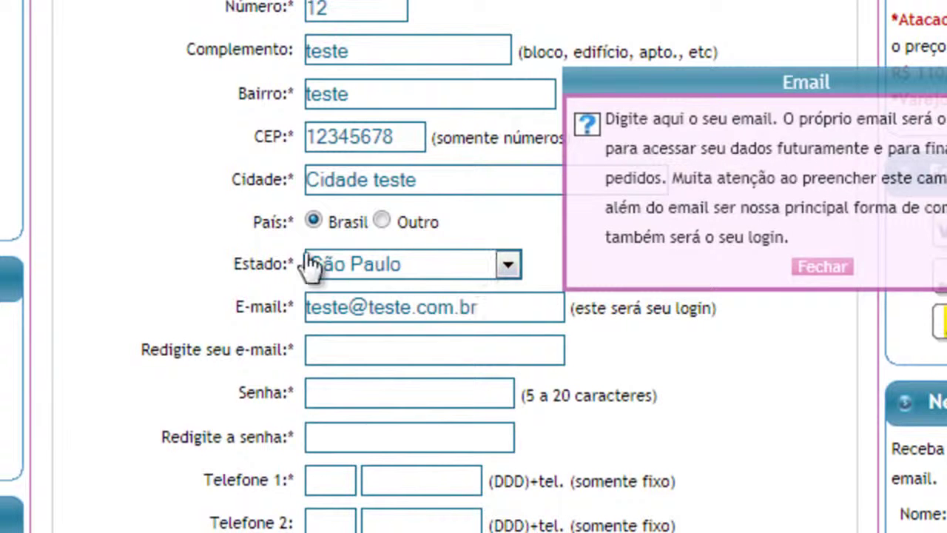
click(365, 355)
text(teste@t)
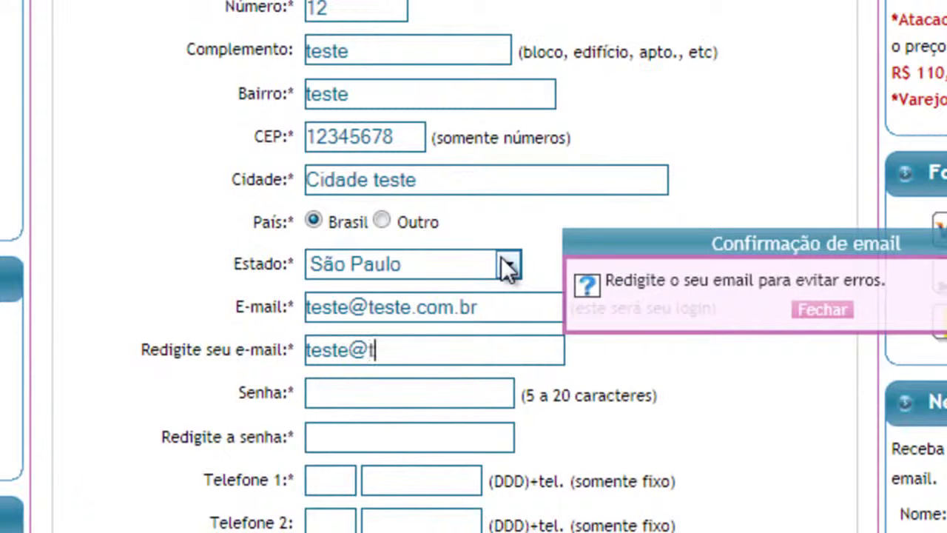
text(este.com.br)
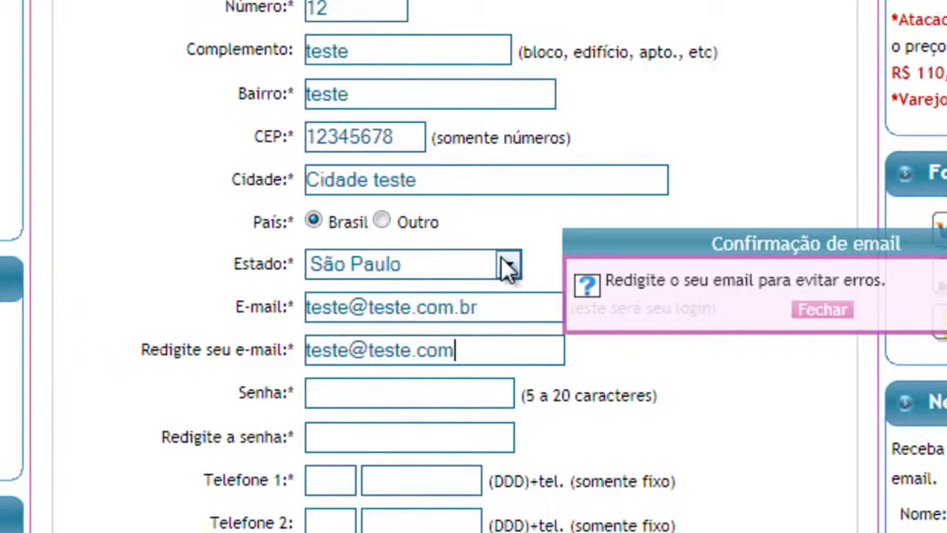
Enter the account password twice and the first landline phone with its area code.
click(434, 392)
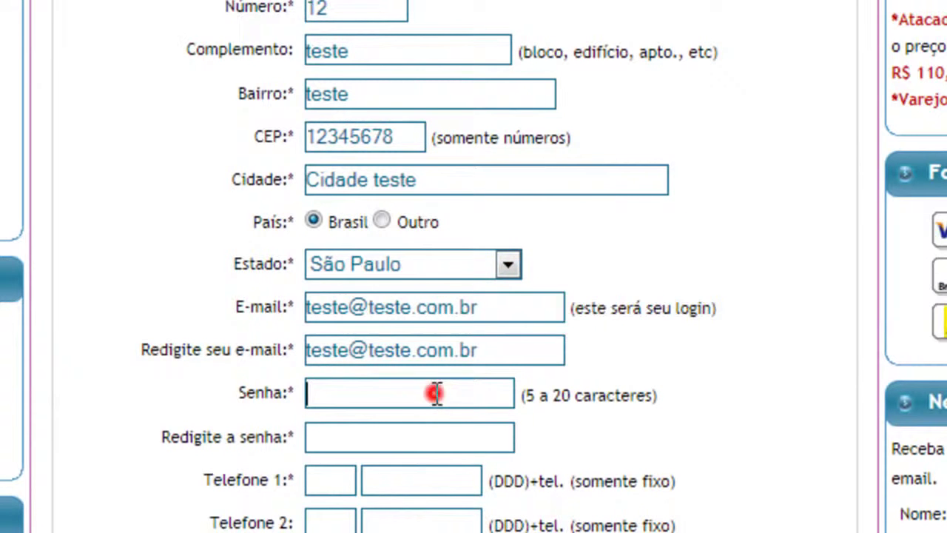
text(12345)
click(412, 369)
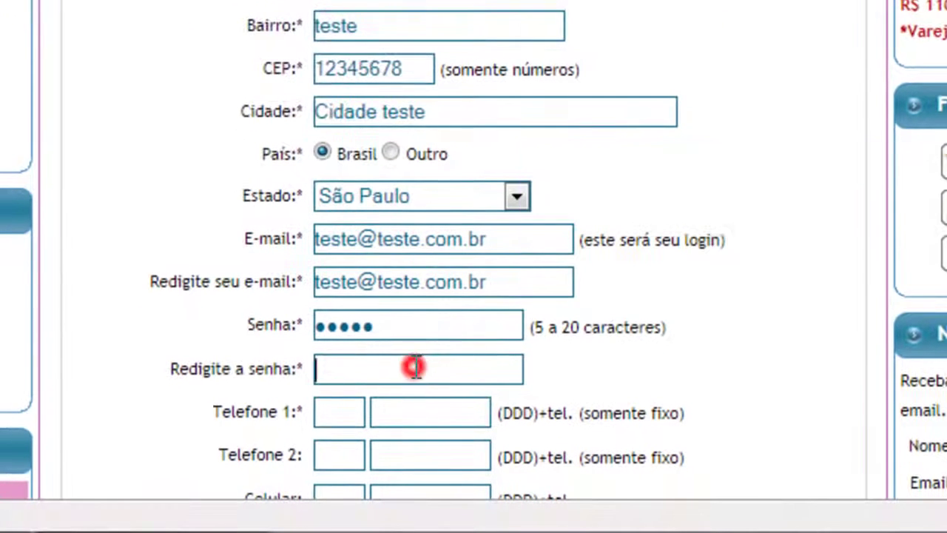
text(12345)
click(346, 415)
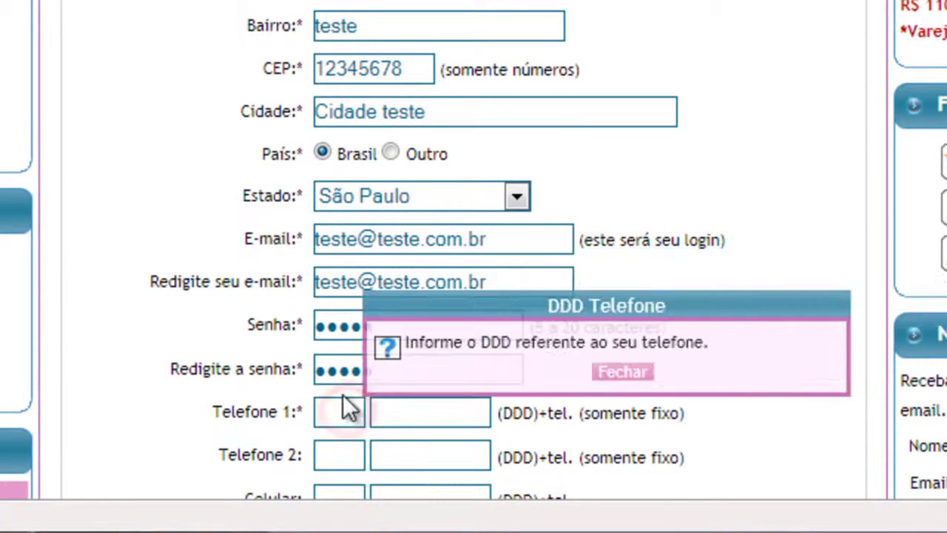
text(11)
click(412, 412)
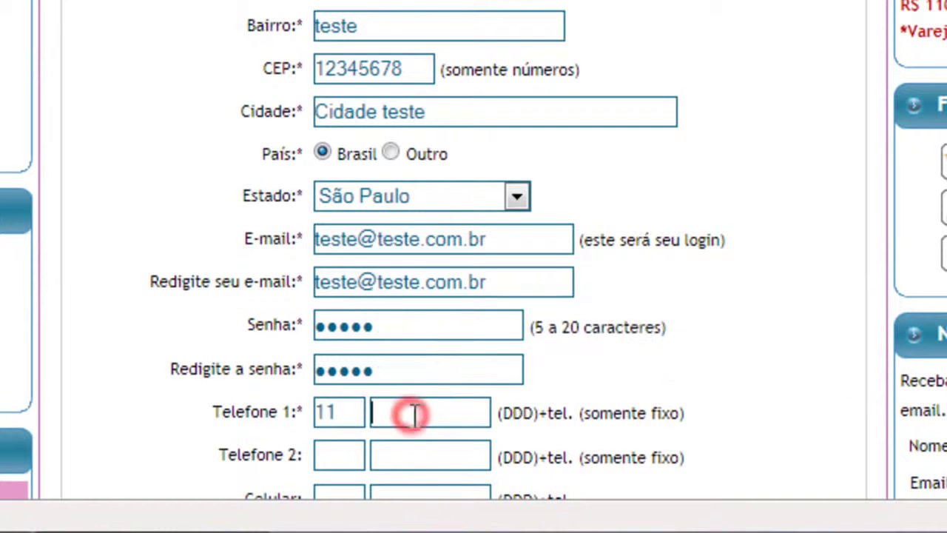
text(1111111111)
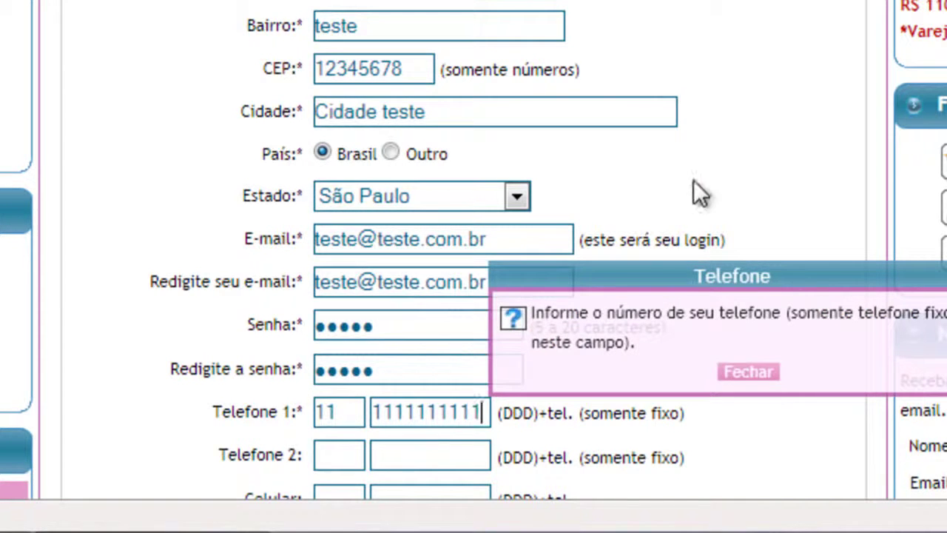
click(693, 180)
scroll(721, 169, down, 8)
Mark the sex as Masculino and submit the registration form.
click(324, 14)
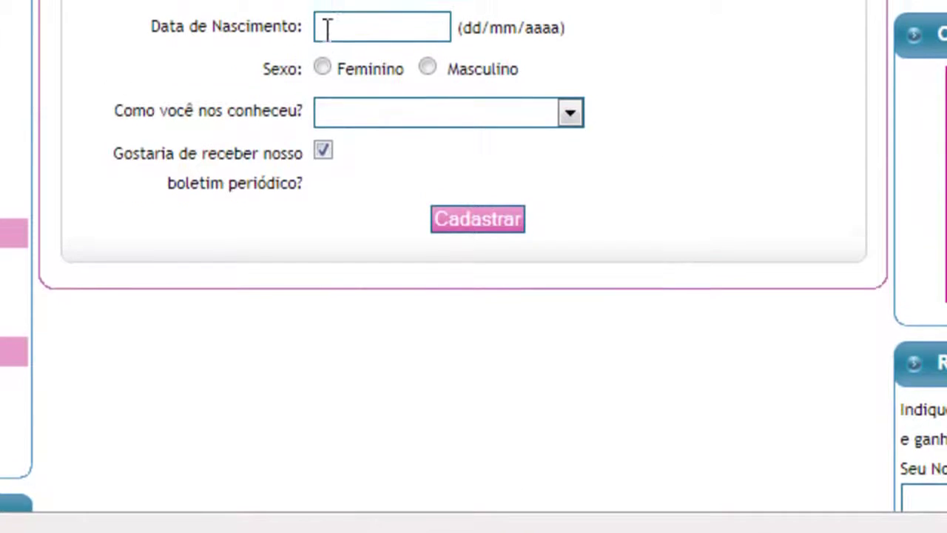
scroll(323, 254, up, 5)
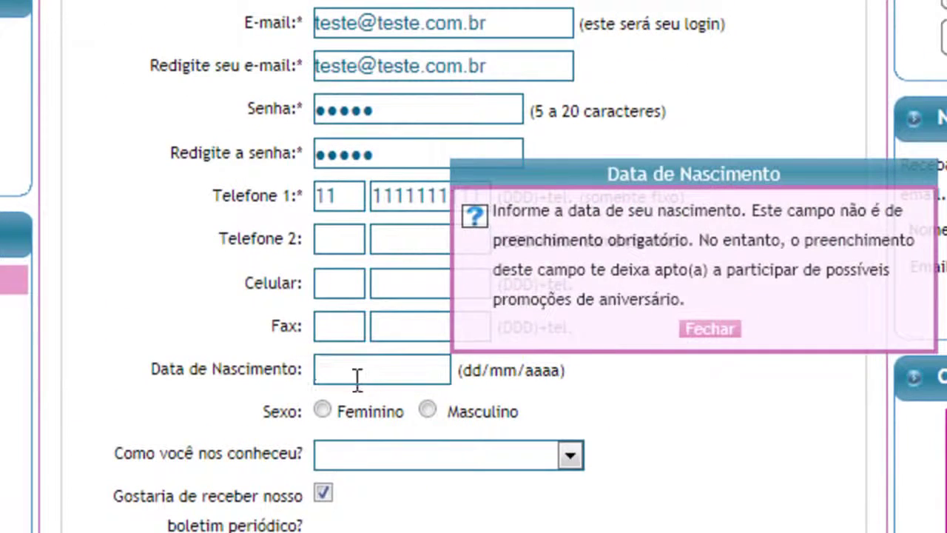
click(428, 410)
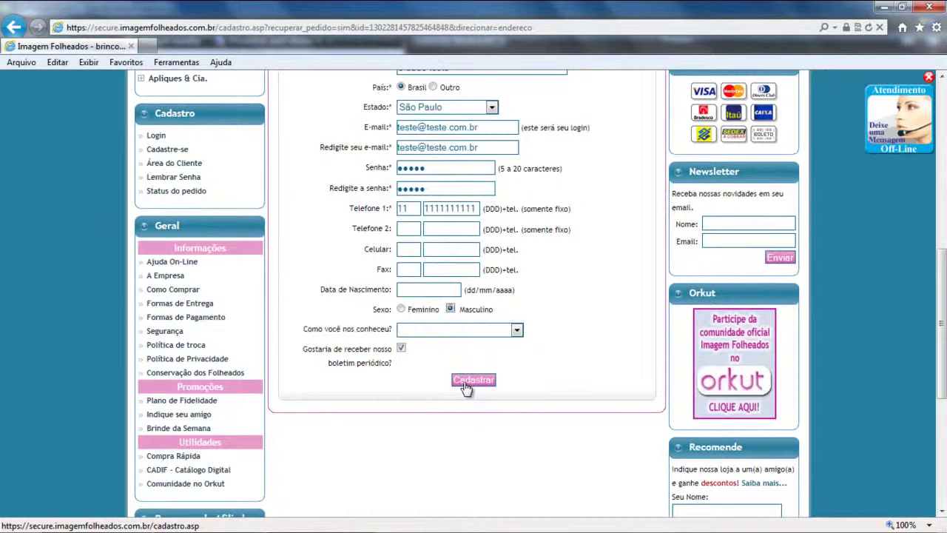
click(465, 384)
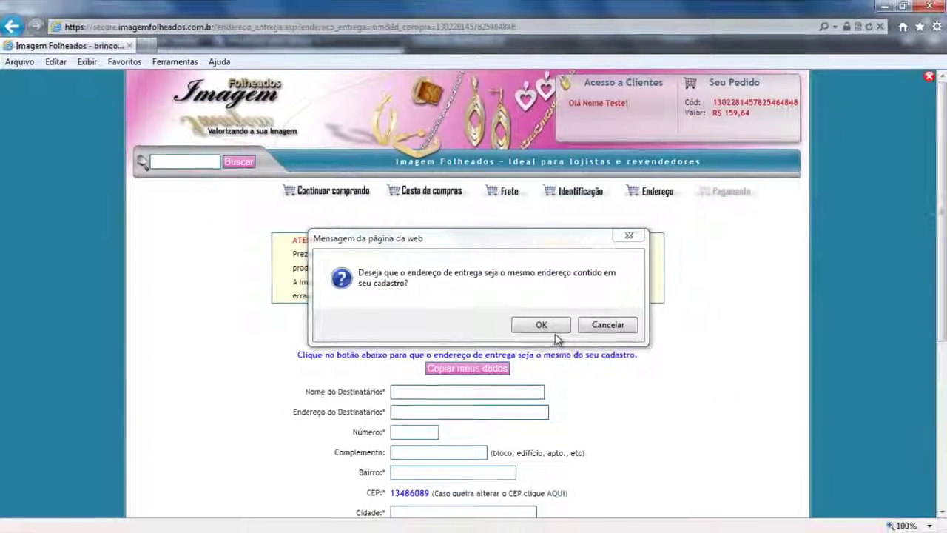
Accept reusing the registered address so the delivery form fills with the registration details.
click(651, 395)
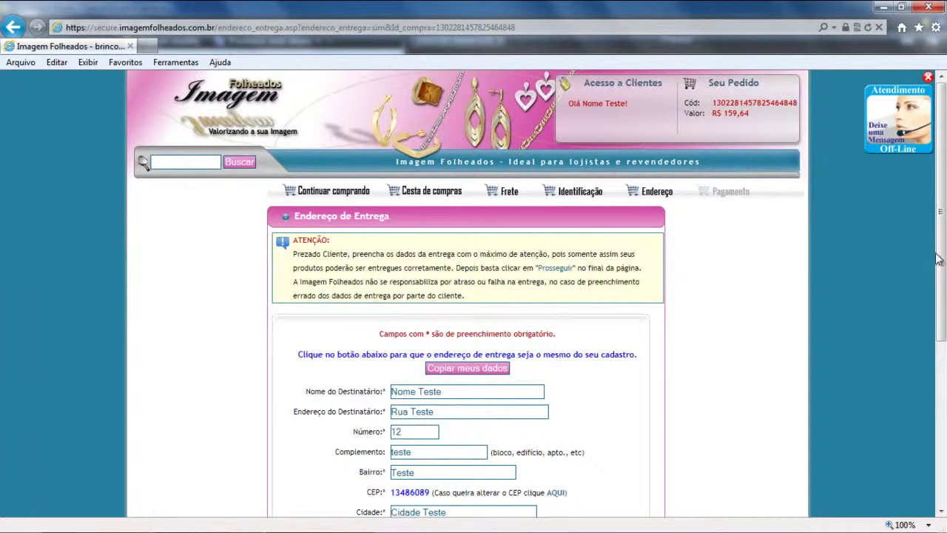
drag(938, 259, 932, 379)
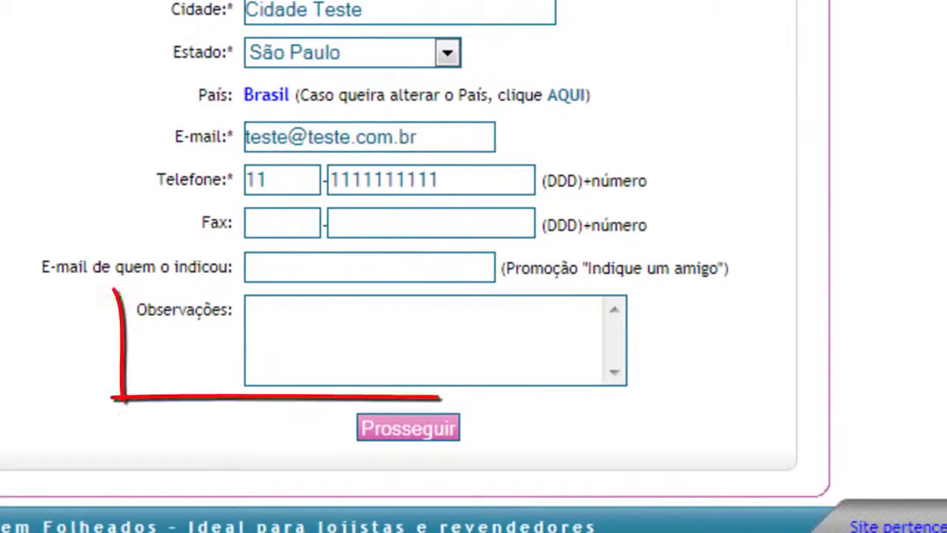
Leave the Observações notes empty and proceed with the delivery address to payment methods.
click(322, 342)
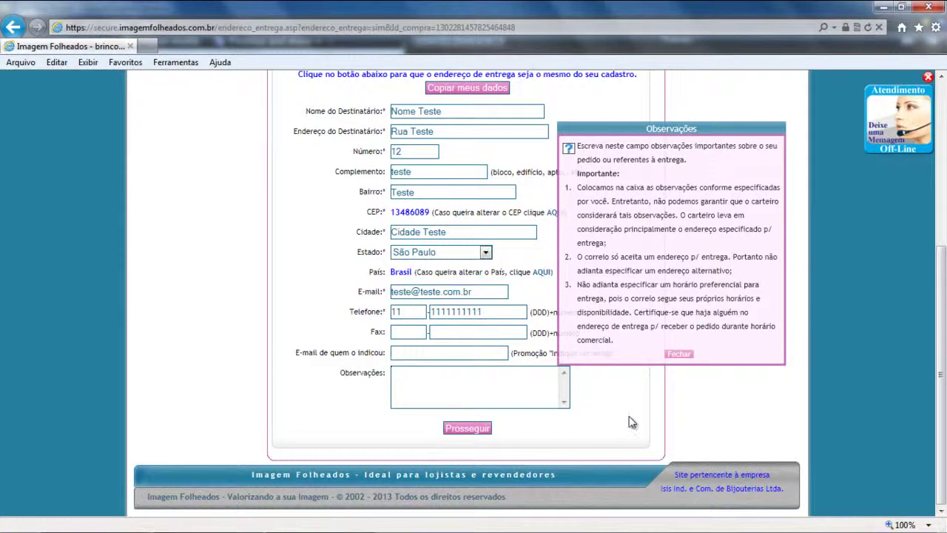
click(468, 432)
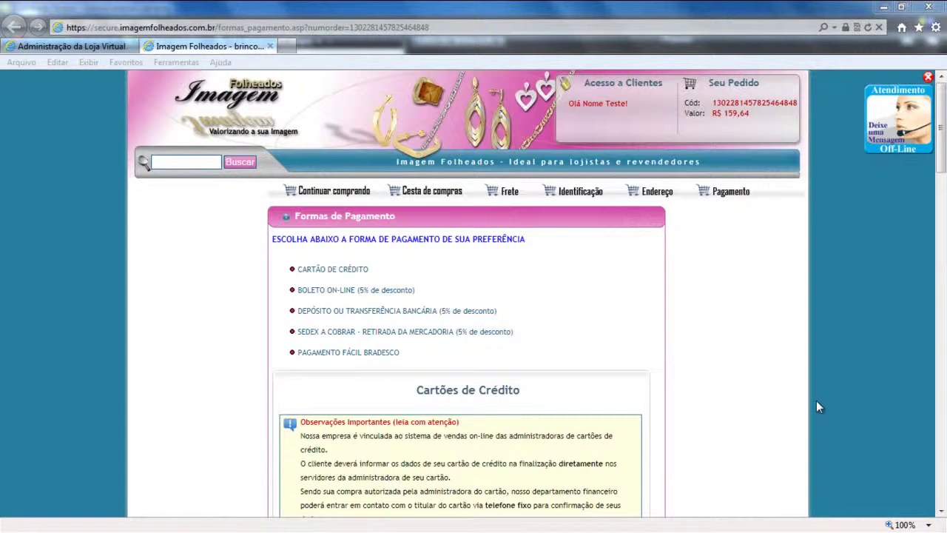
click(940, 164)
drag(940, 164, 940, 192)
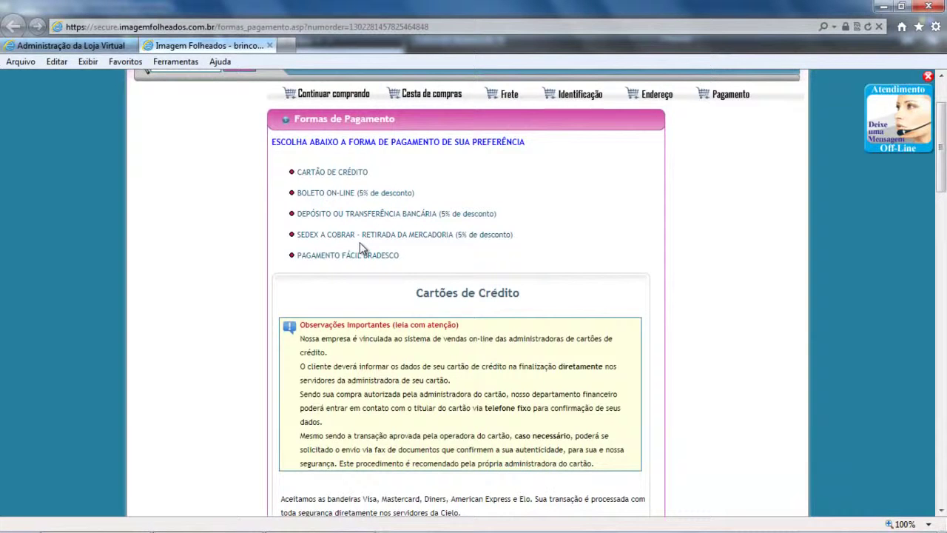
scroll(624, 250, down, 3)
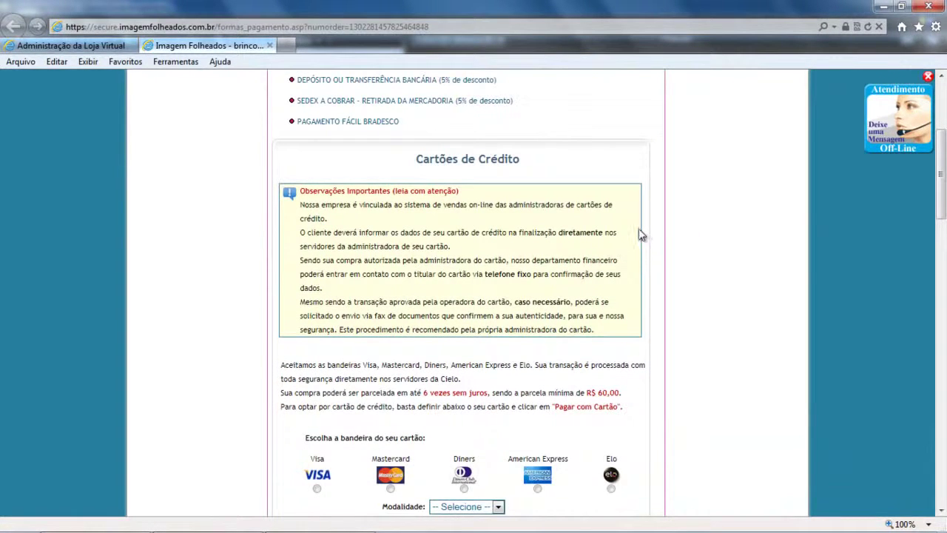
drag(940, 181, 944, 203)
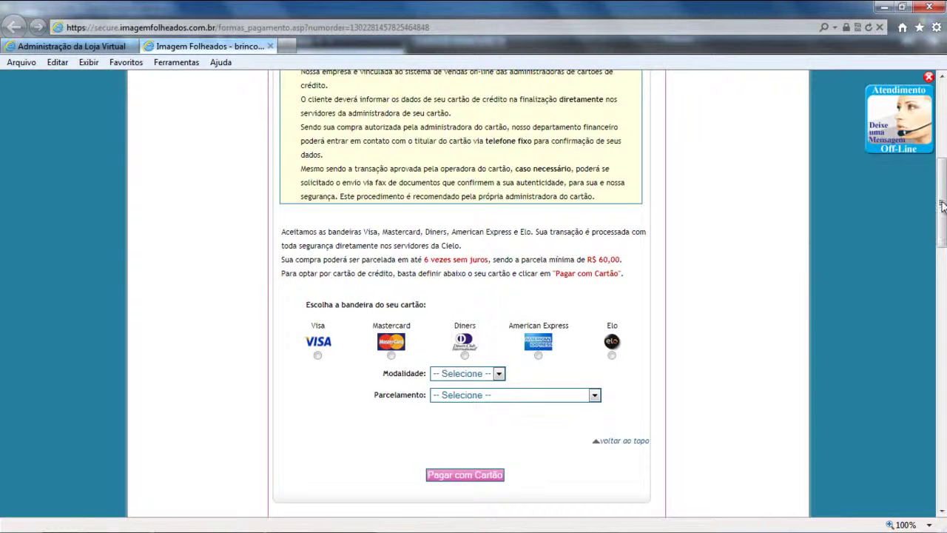
scroll(942, 206, down, 2)
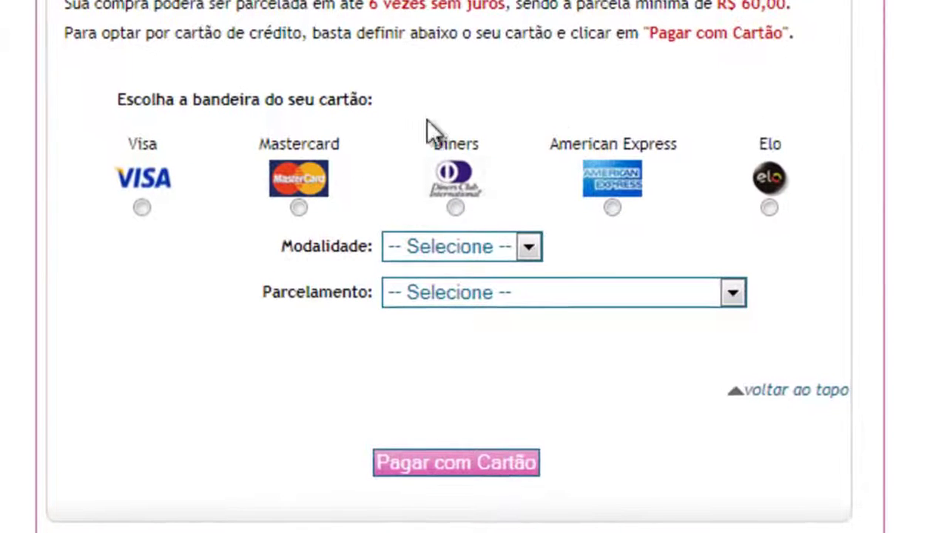
Choose Visa, Crédito mode and 2 interest-free installments of R$ 79,82, then proceed to card payment.
click(173, 214)
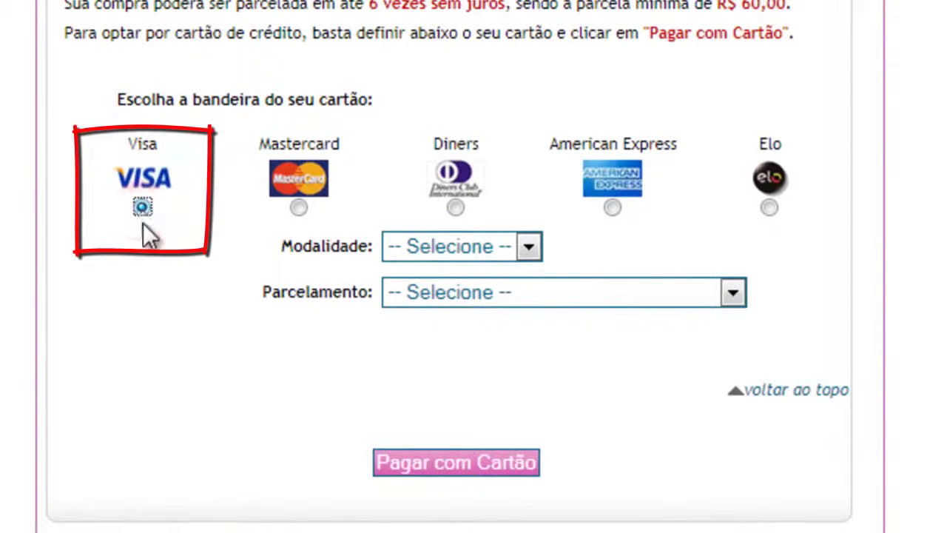
click(474, 242)
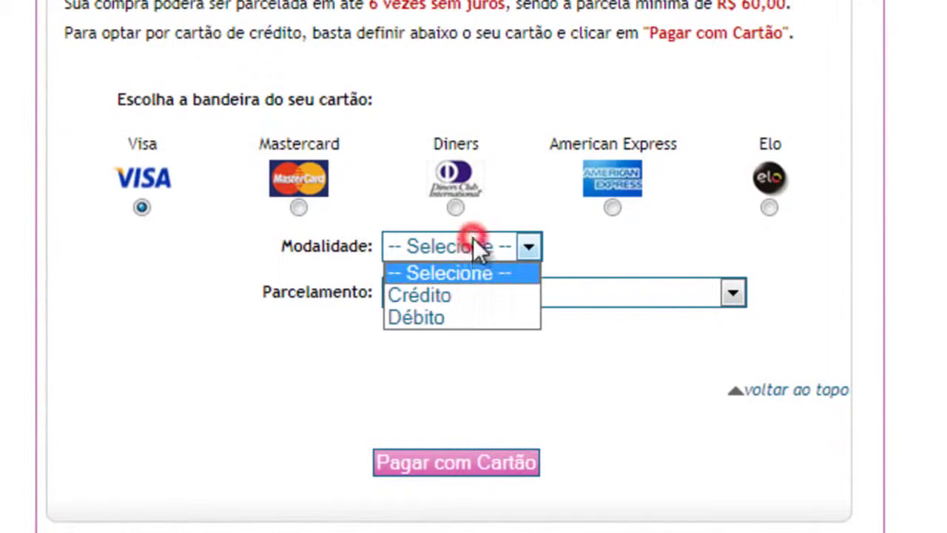
click(438, 296)
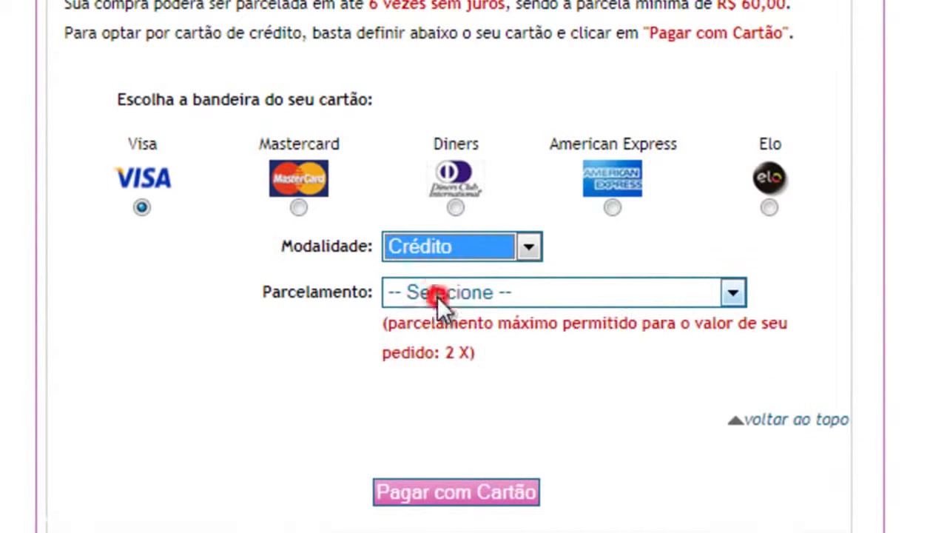
click(623, 299)
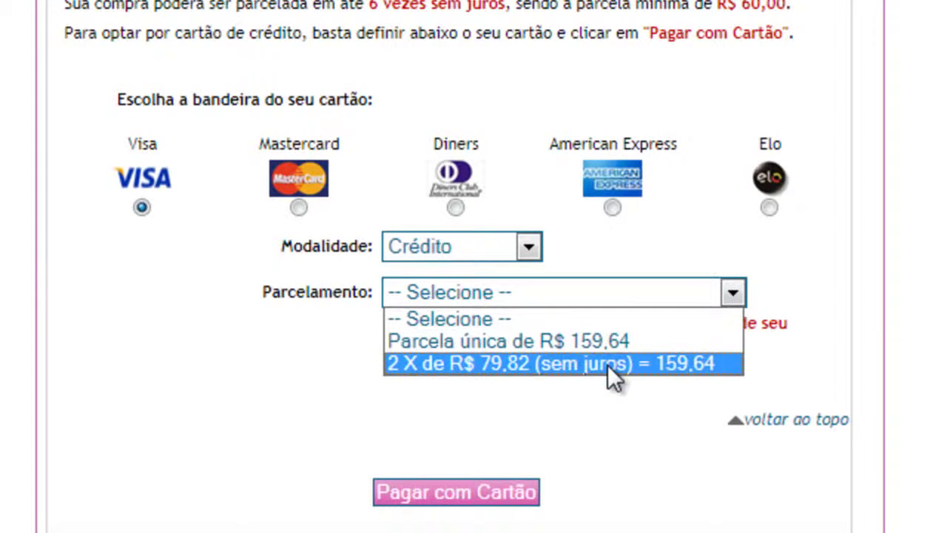
click(608, 365)
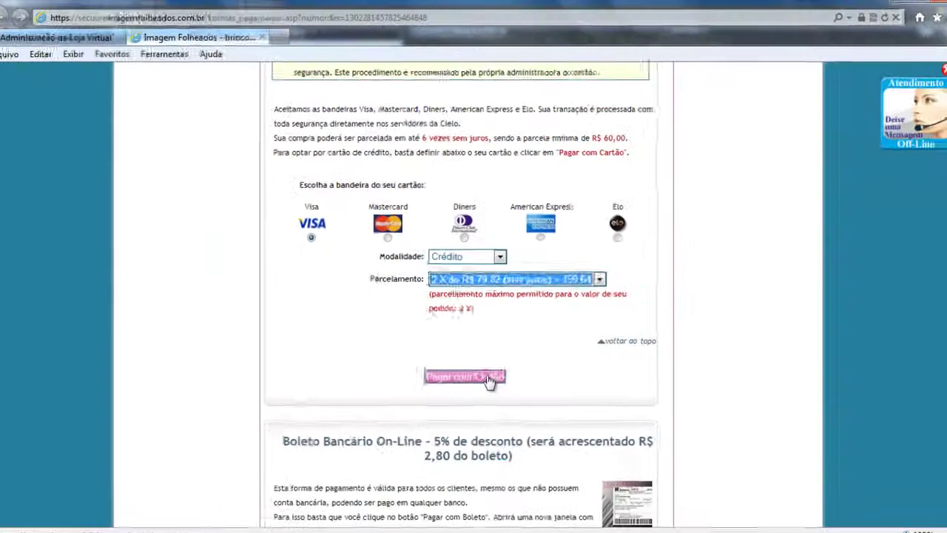
click(508, 492)
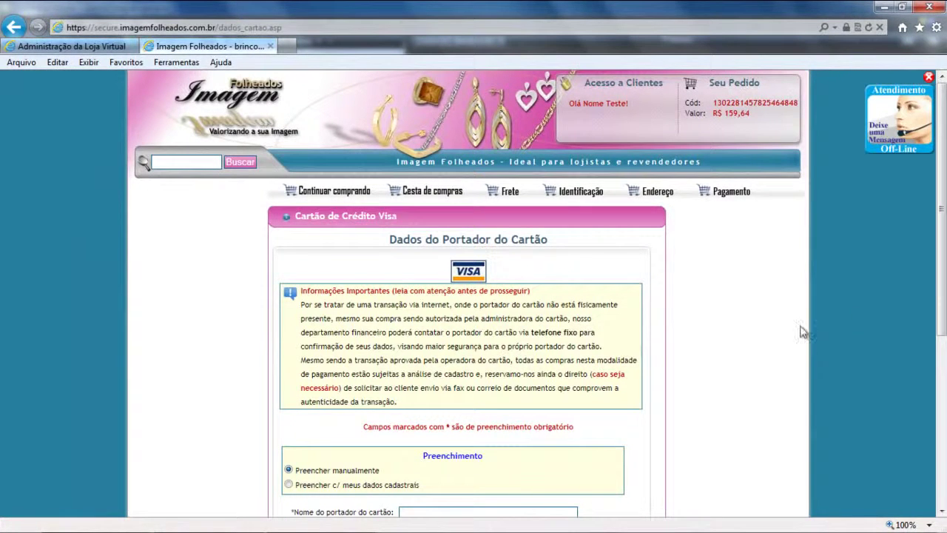
Auto-fill the cardholder details from the registered data and enter the cardholder's landline phone number.
drag(938, 271, 941, 324)
scroll(941, 349, down, 3)
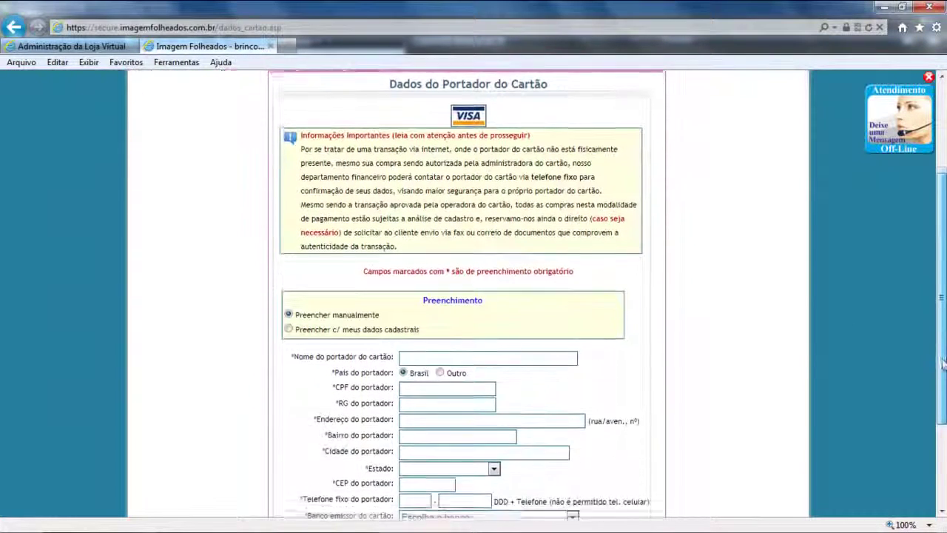
scroll(941, 350, down, 1)
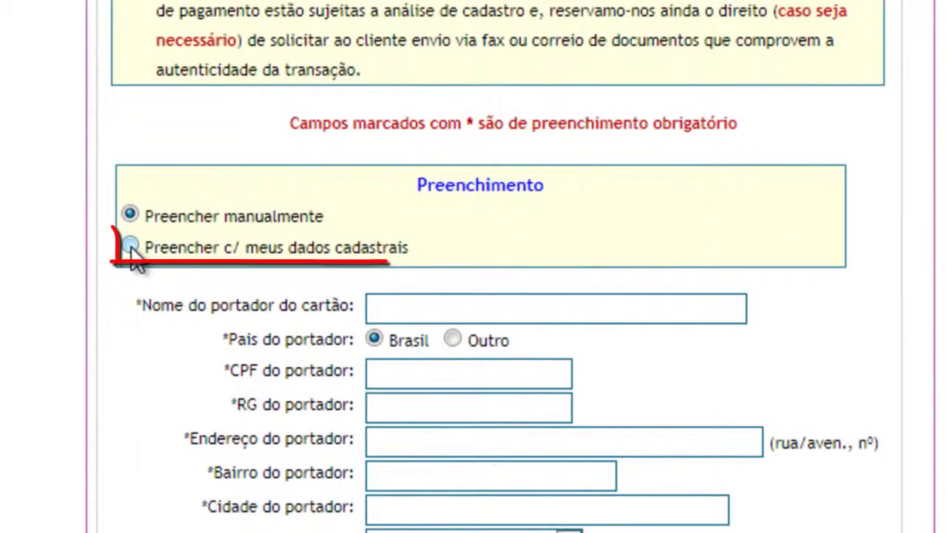
click(130, 247)
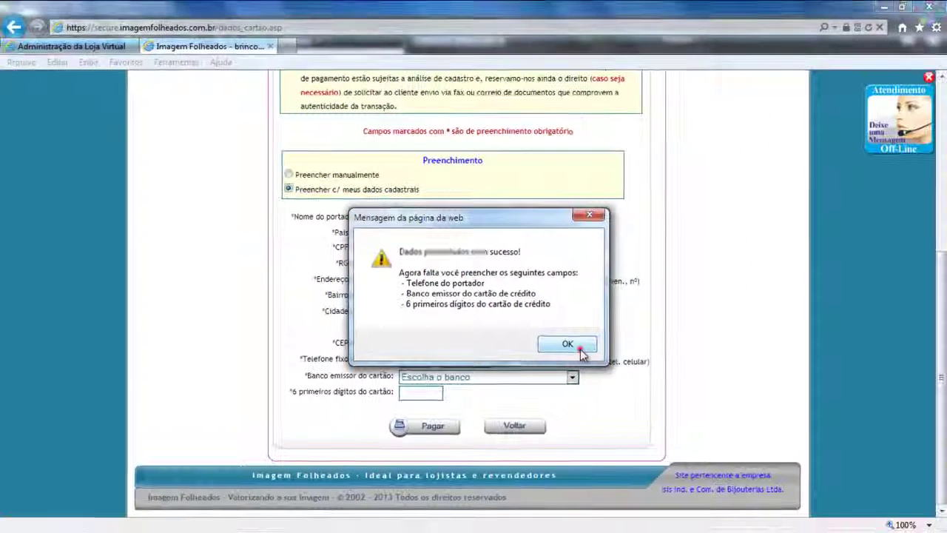
click(580, 350)
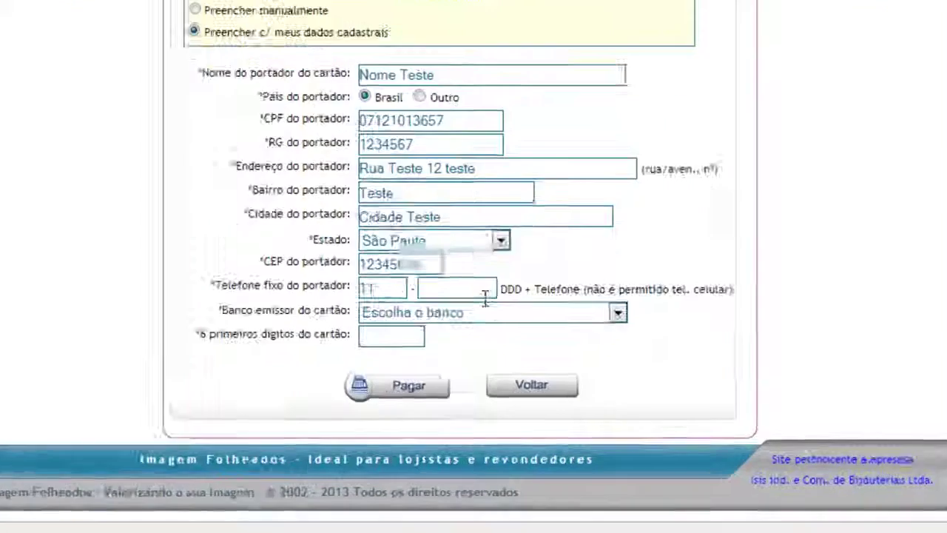
click(474, 361)
text(12341234)
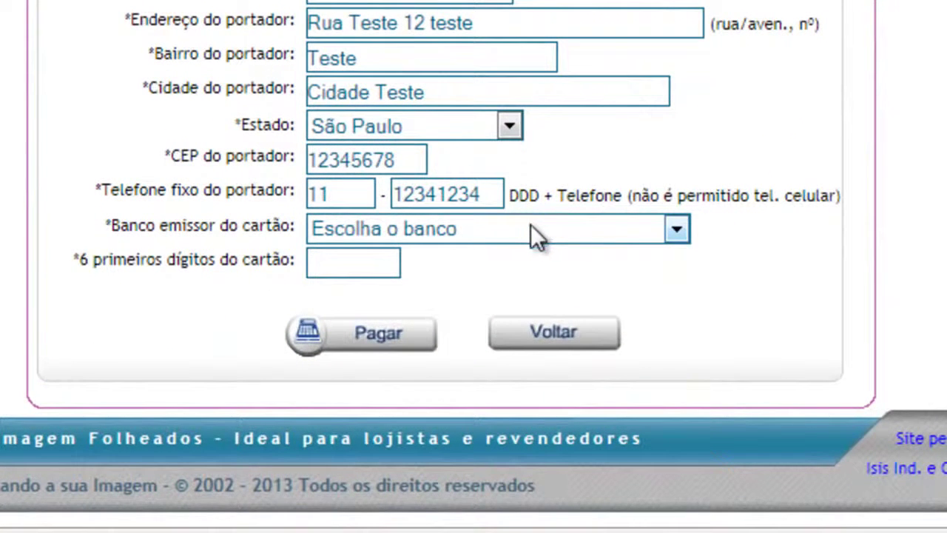
Choose Caixa Economica Federal from the Banco emissor issuing-bank list.
click(530, 226)
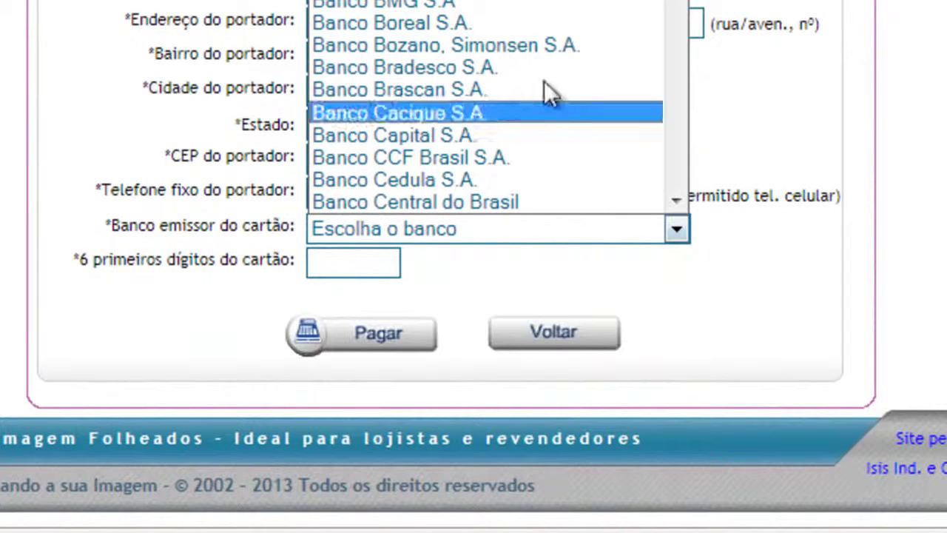
scroll(474, 104, down, 15)
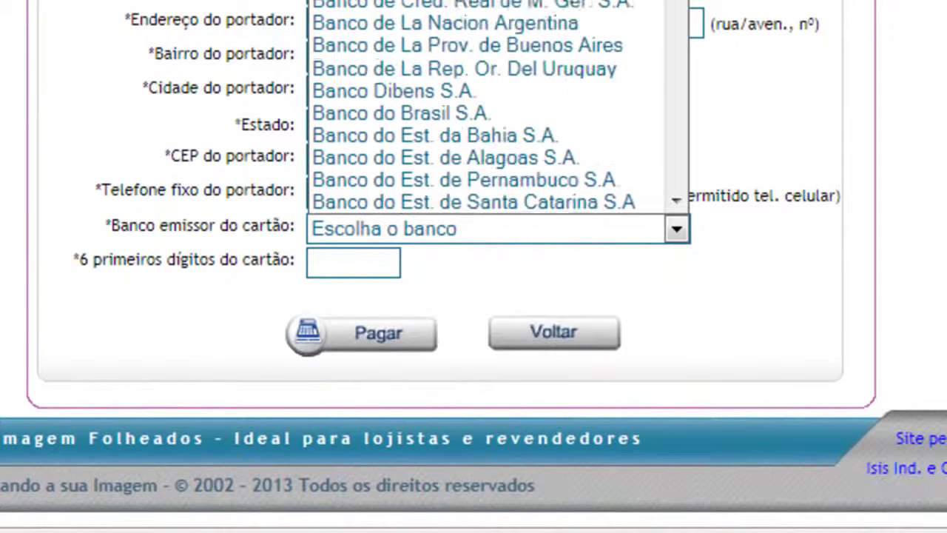
scroll(481, 103, down, 8)
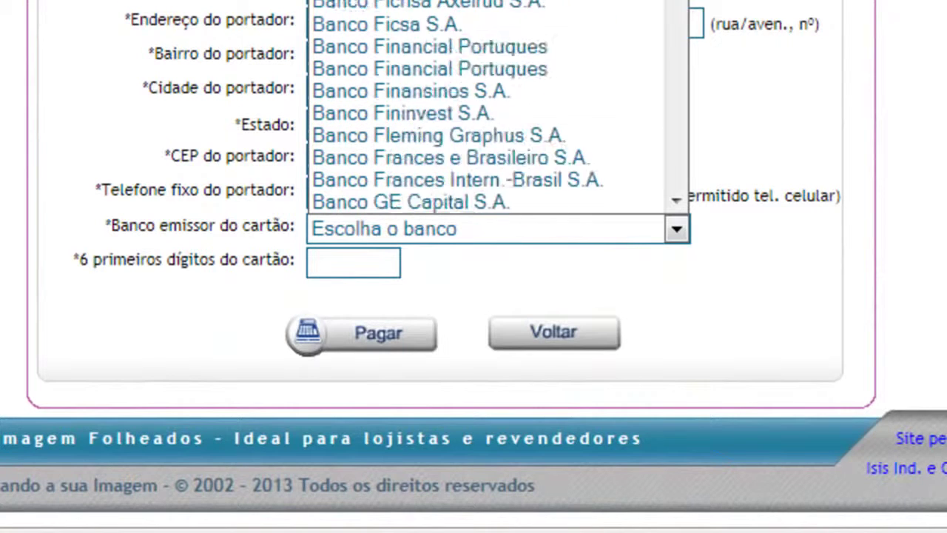
scroll(488, 103, down, 8)
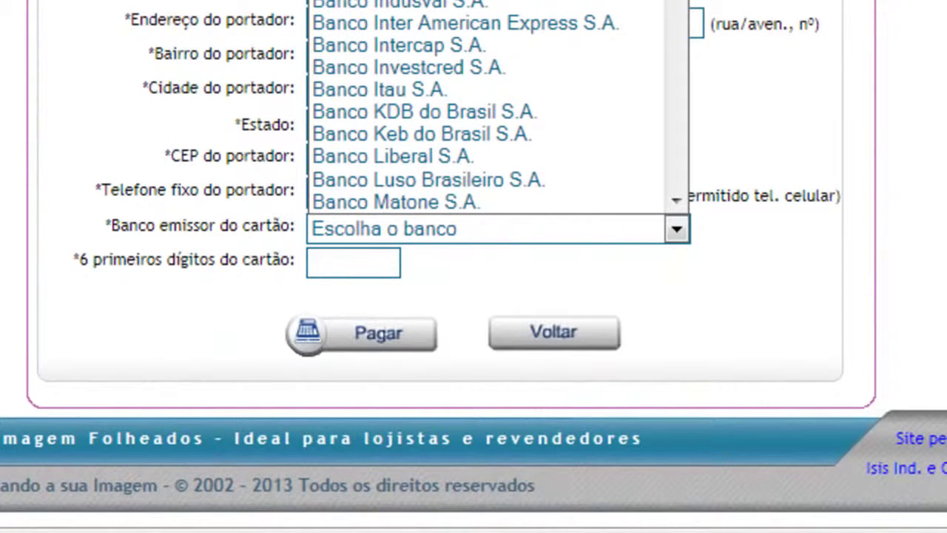
scroll(745, 25, down, 12)
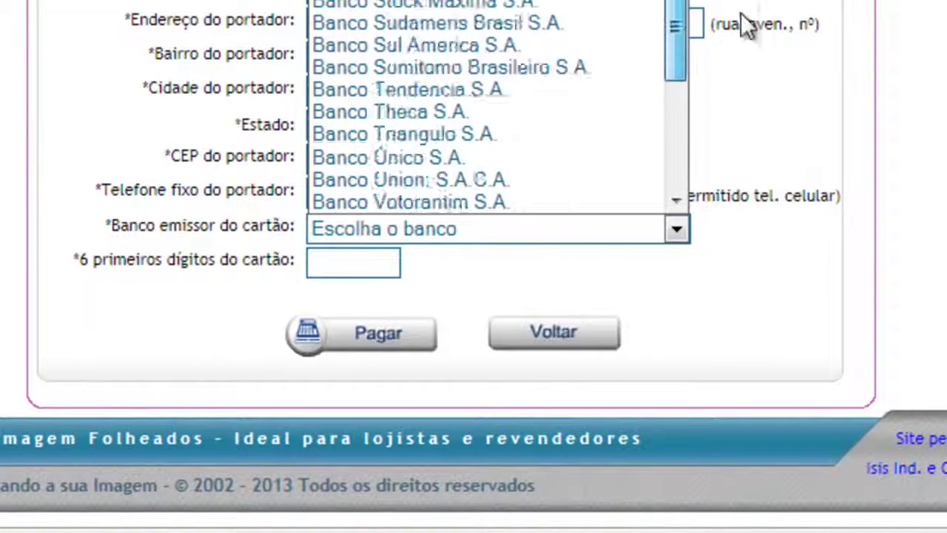
scroll(752, 78, down, 1)
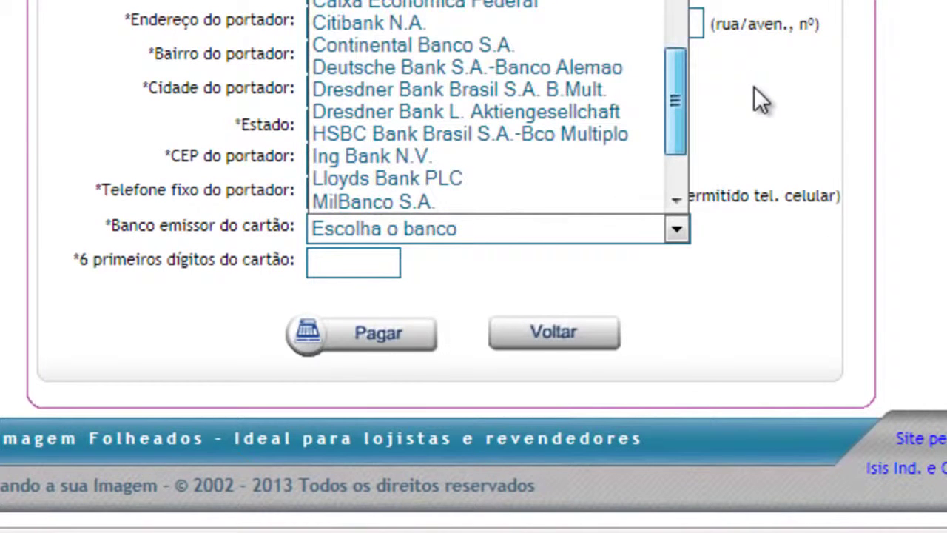
click(581, 9)
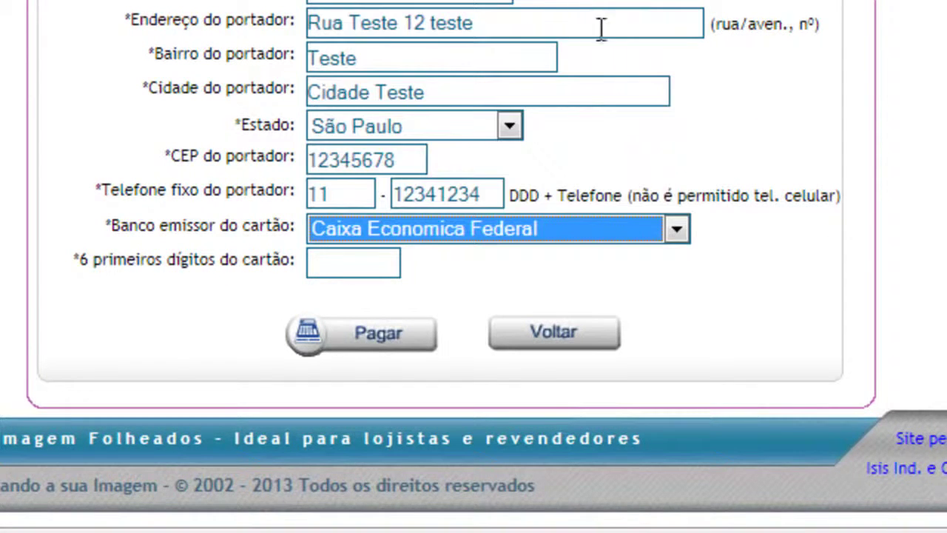
Enter the card's first six digits and submit with Pagar.
click(376, 260)
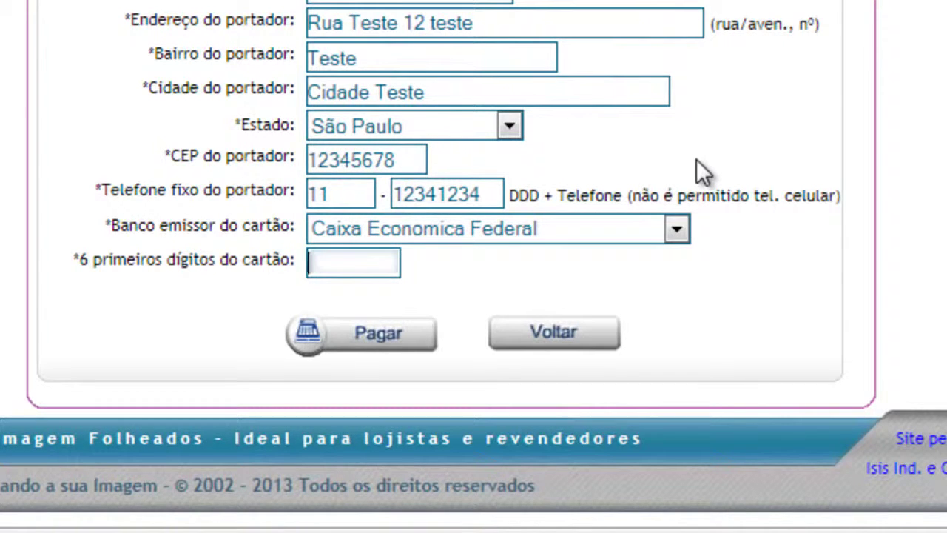
text(123456)
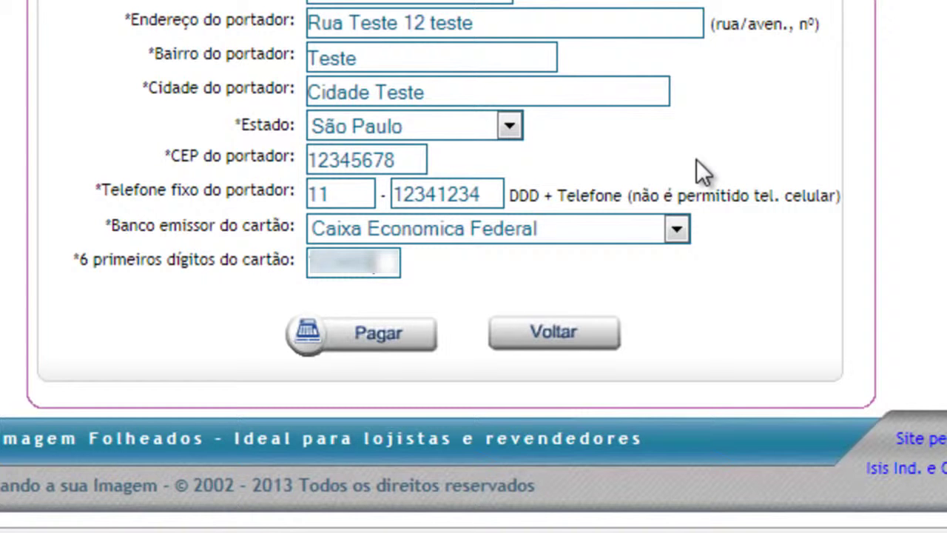
click(390, 335)
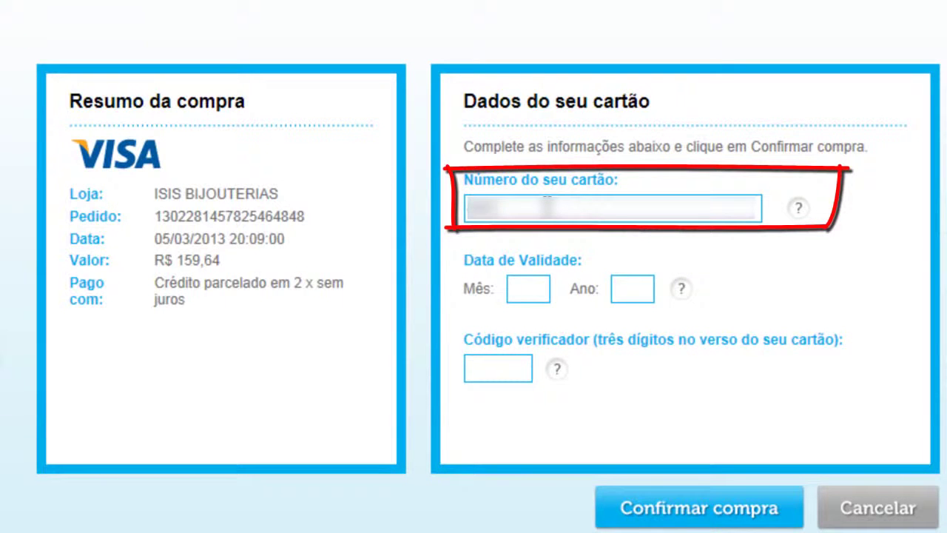
On Cielo's form, enter the Visa card number, Data de Validade month and year, and Código verificador.
text(12345678)
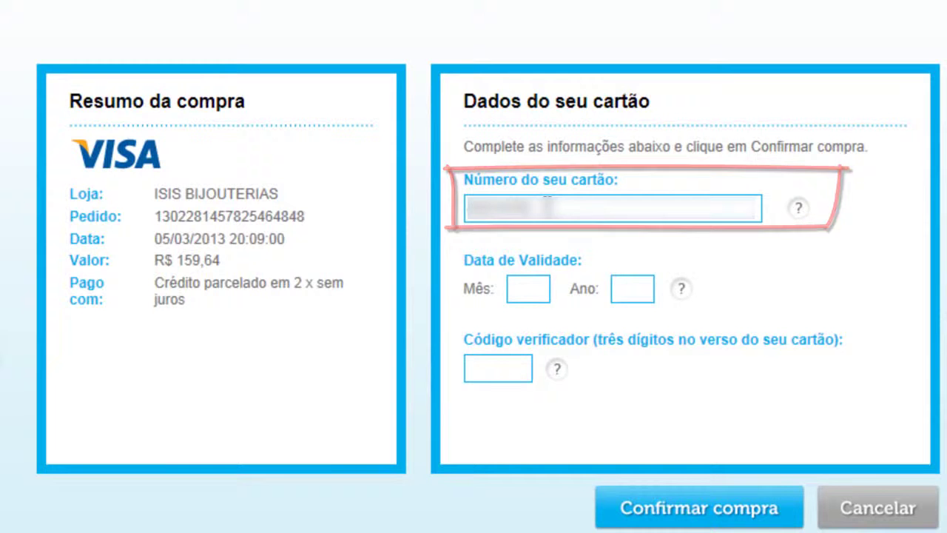
text(9012)
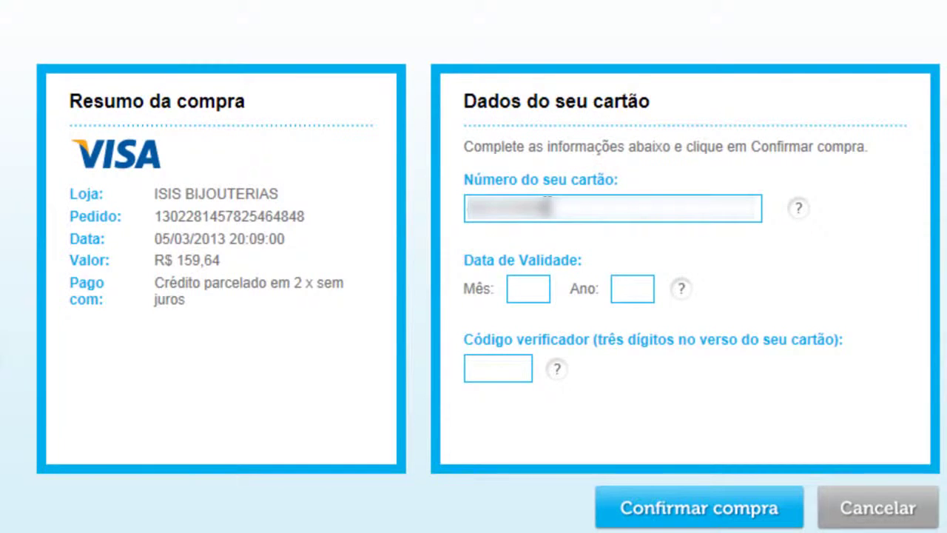
text(3456789)
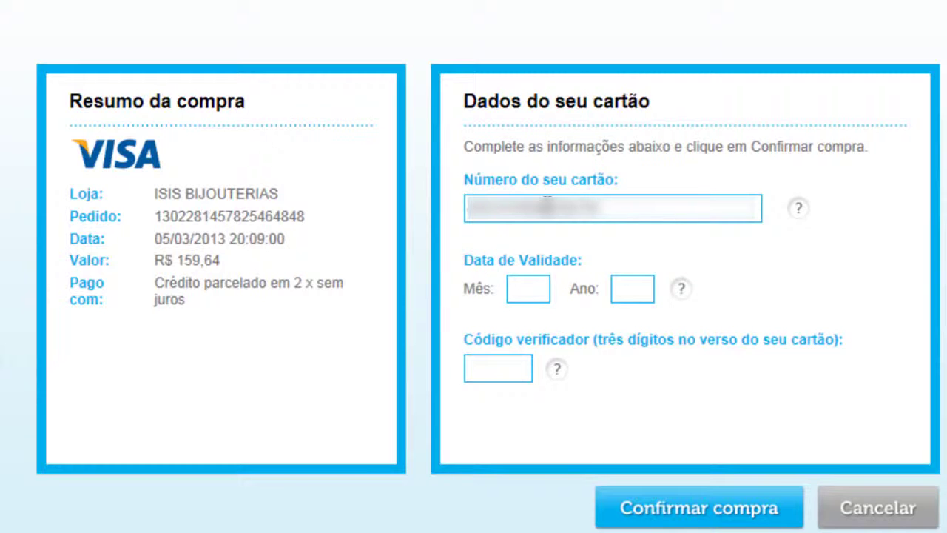
click(535, 285)
text(05)
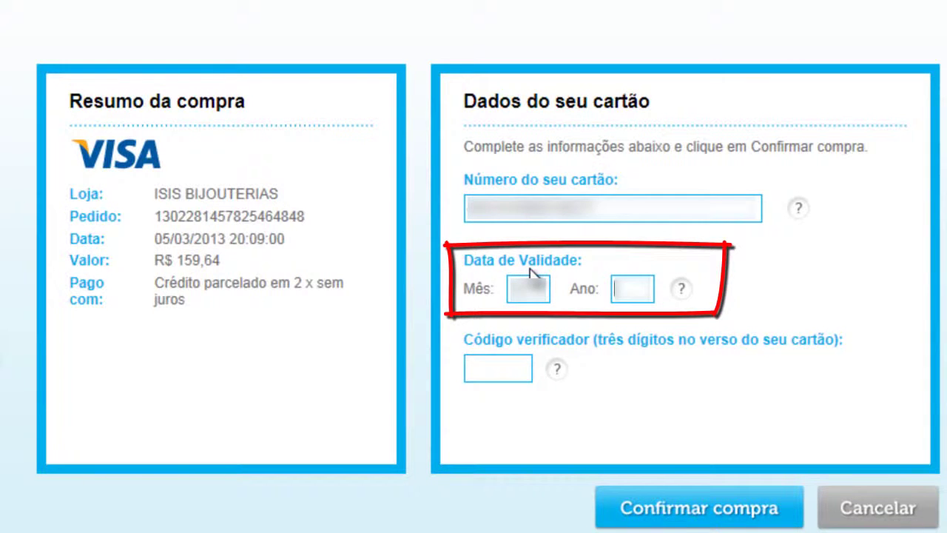
key(Tab)
text(13)
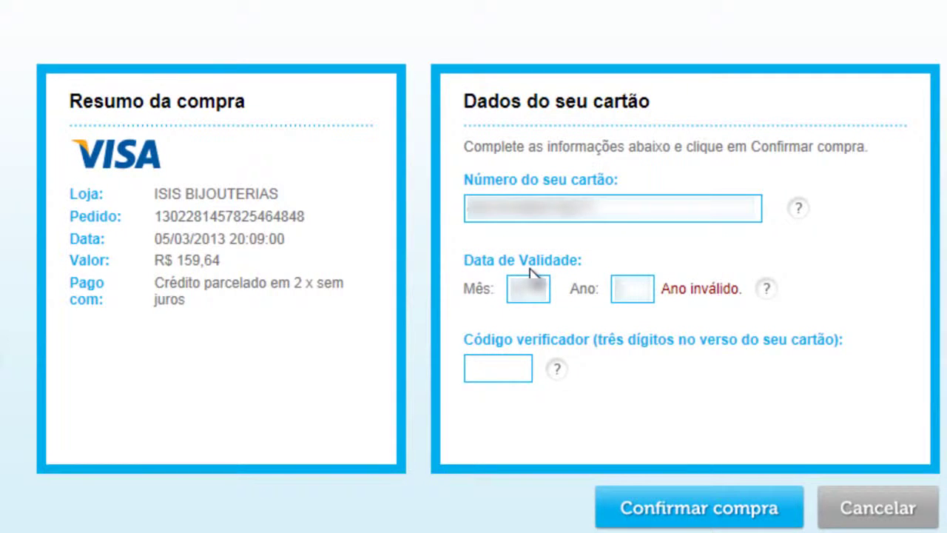
text(16)
key(Tab)
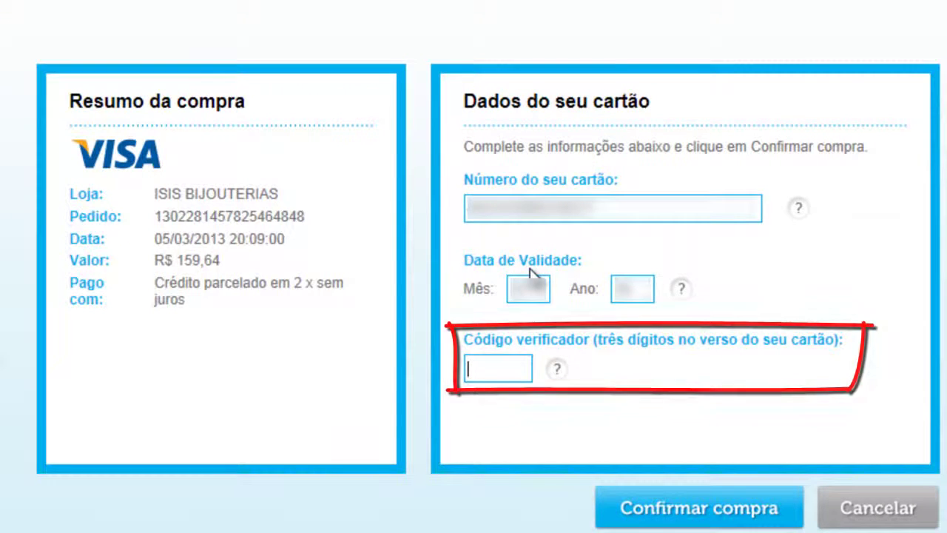
text(12)
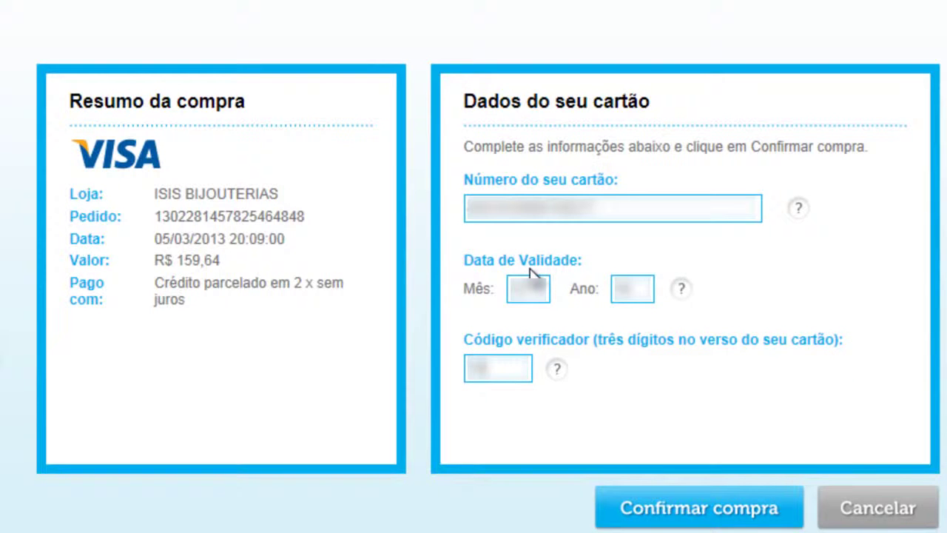
Confirm the purchase and review Dados da Entrega, Dados da Transação and Itens Adquiridos.
click(743, 521)
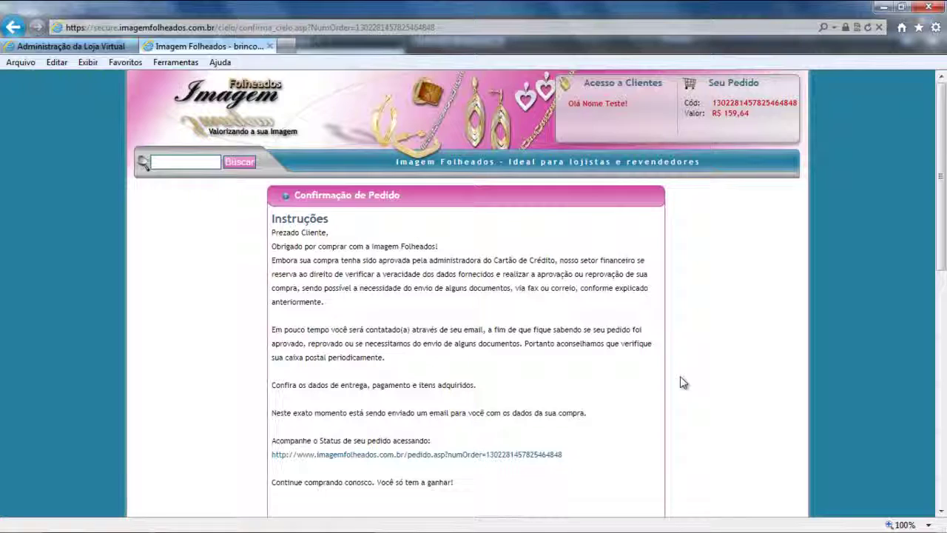
drag(937, 252, 932, 493)
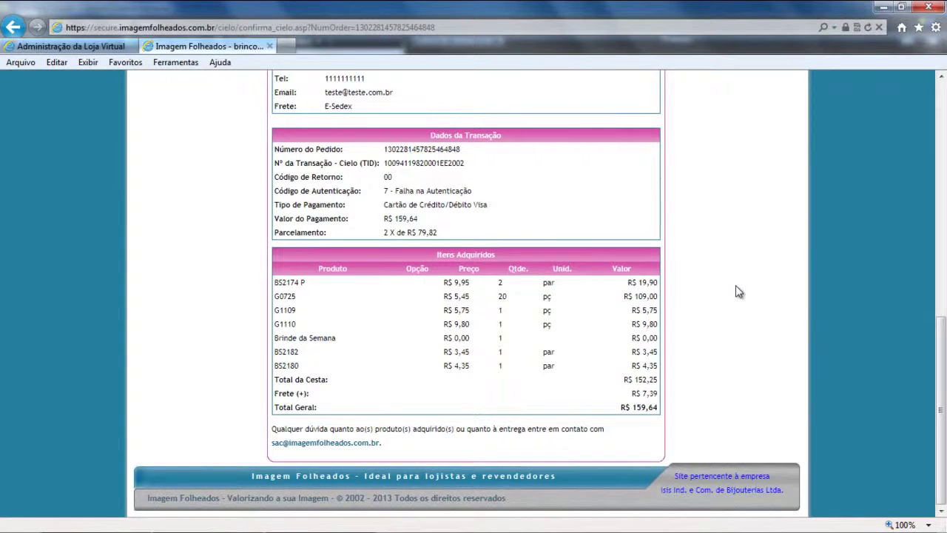
drag(943, 423, 945, 333)
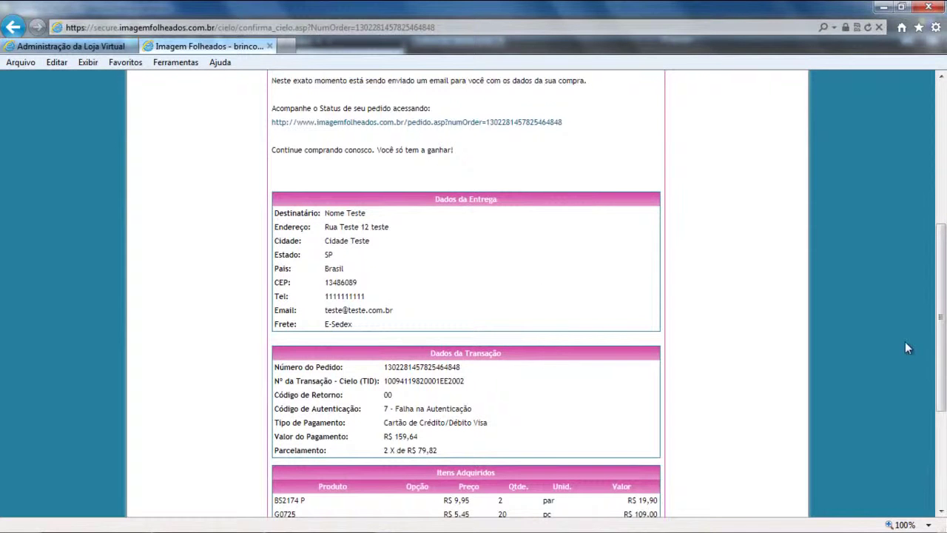
drag(940, 333, 940, 412)
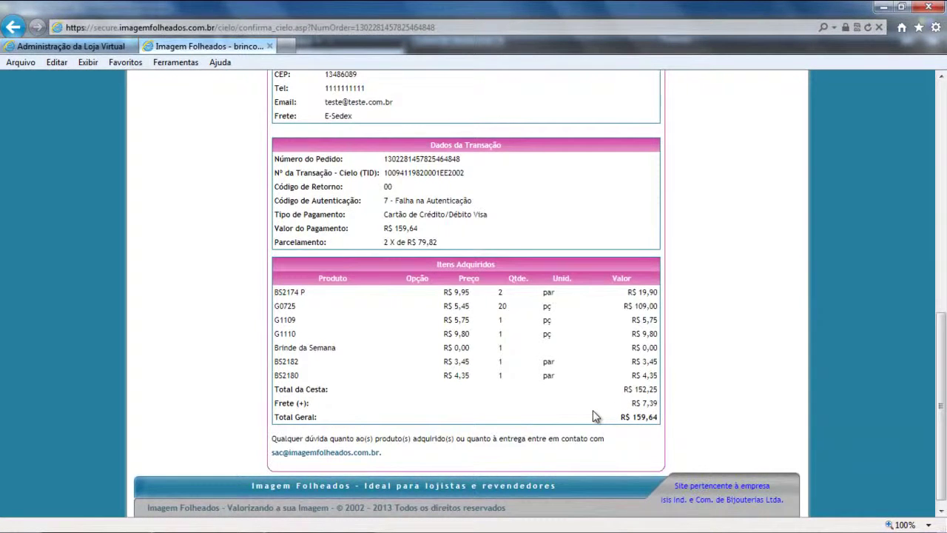
key(alt)
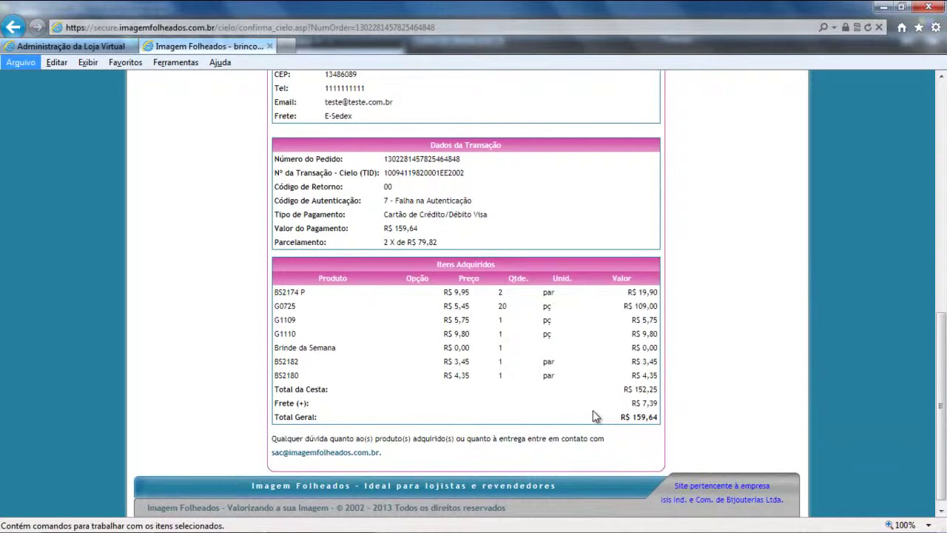